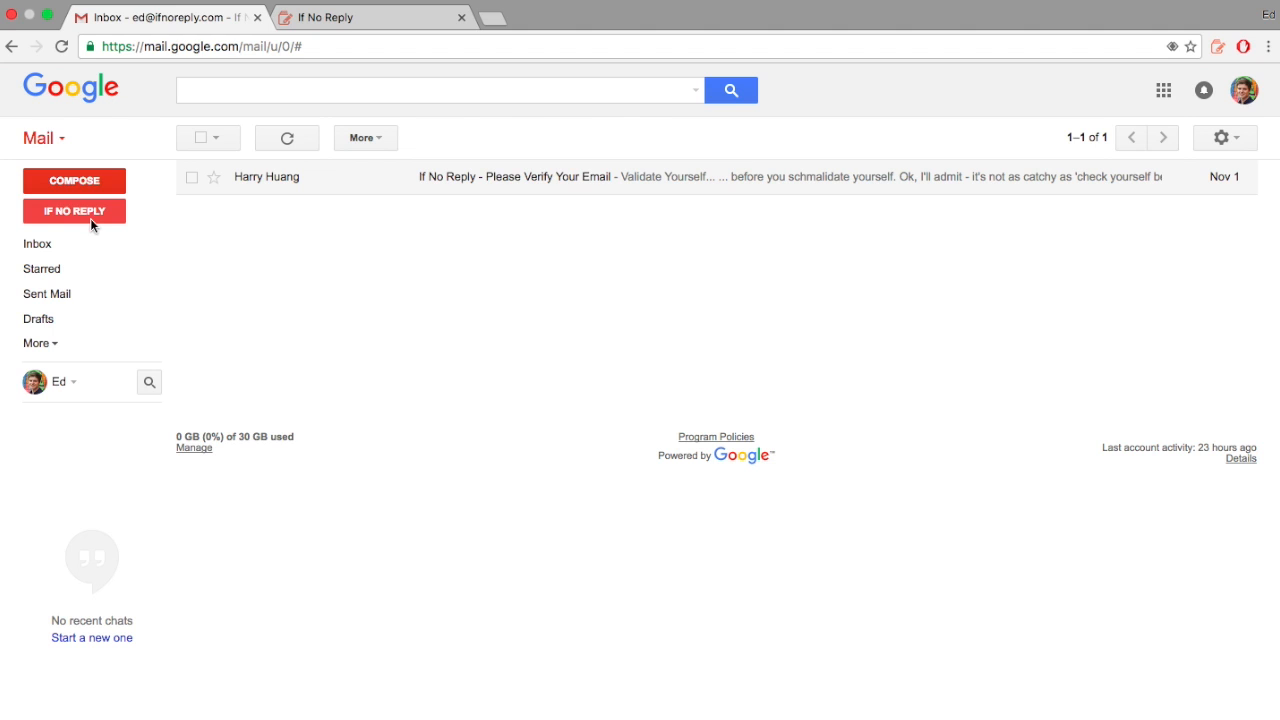
Step: Start a new If No Reply sequence addressed to the contact, with subject 'Hello'
left_click(63, 218)
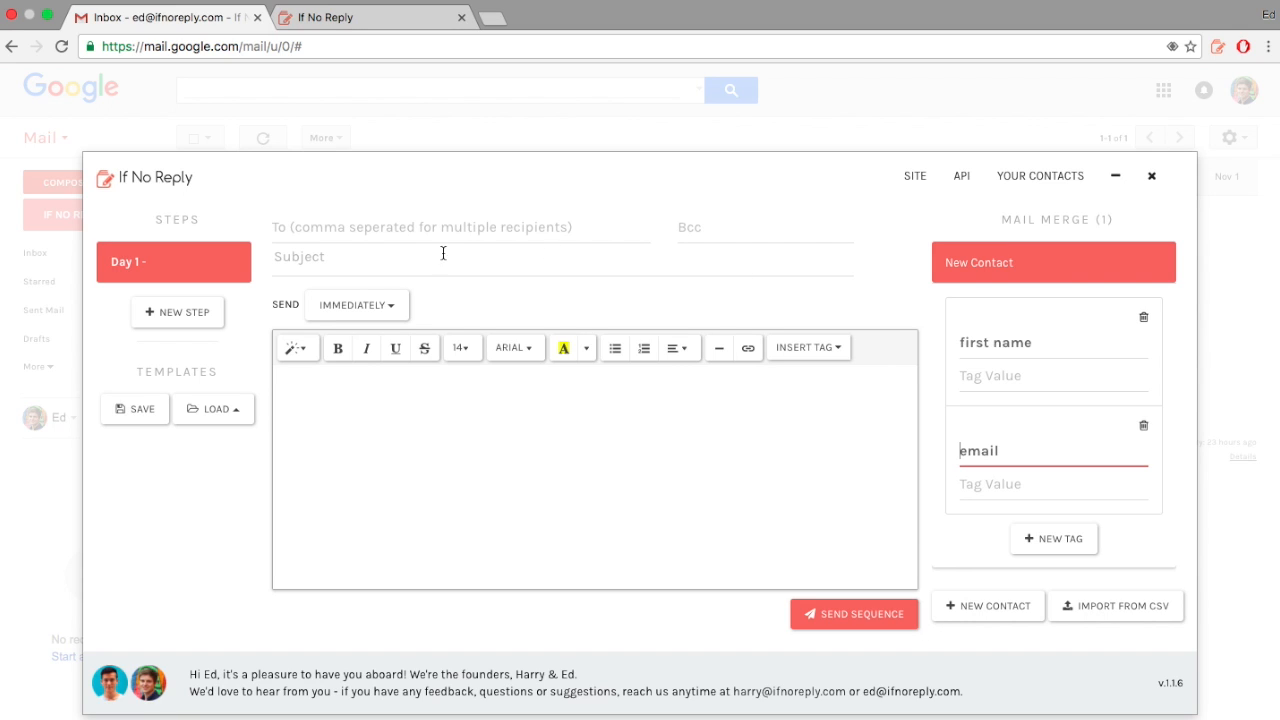
left_click(342, 228)
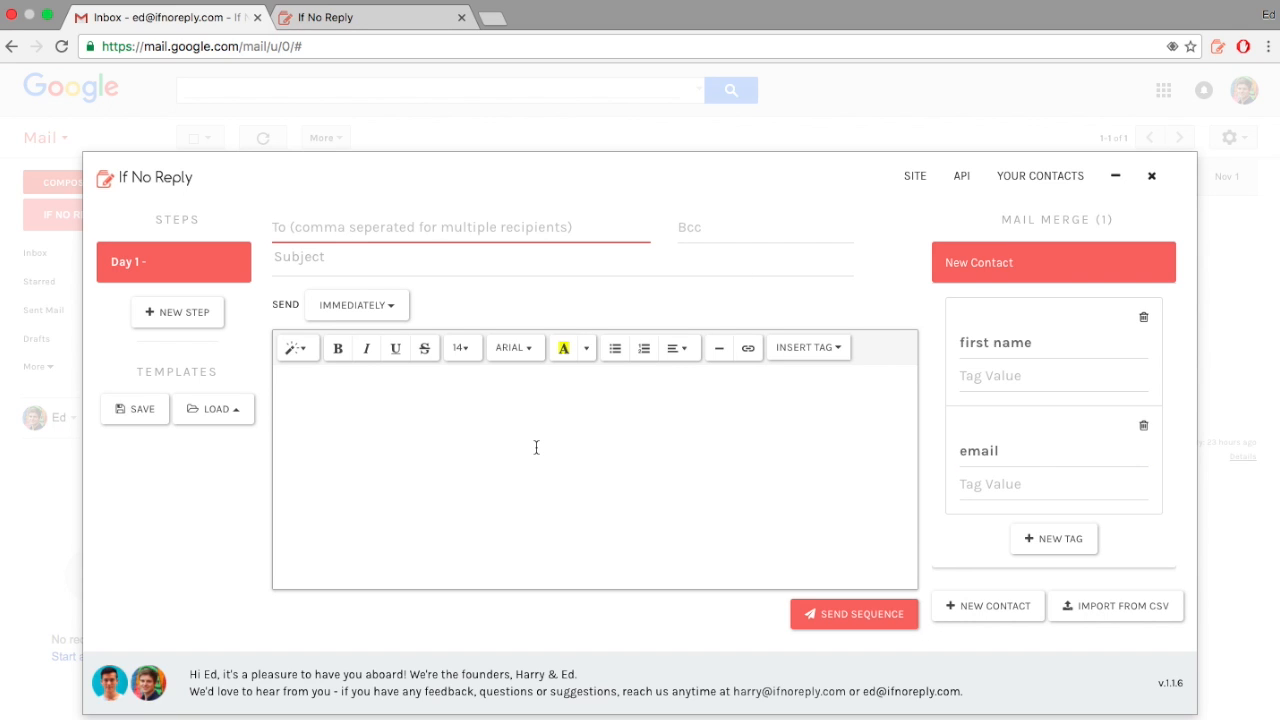
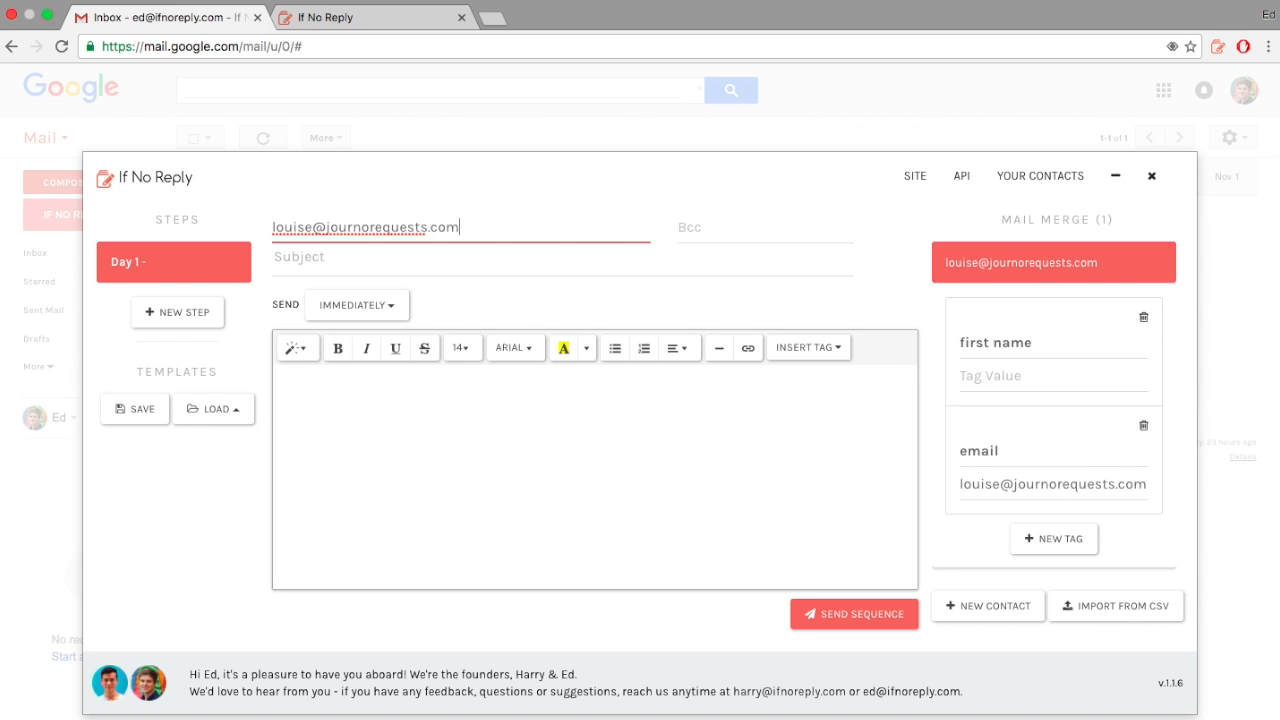
key("Tab")
key("Tab")
type("Hello")
key("Tab")
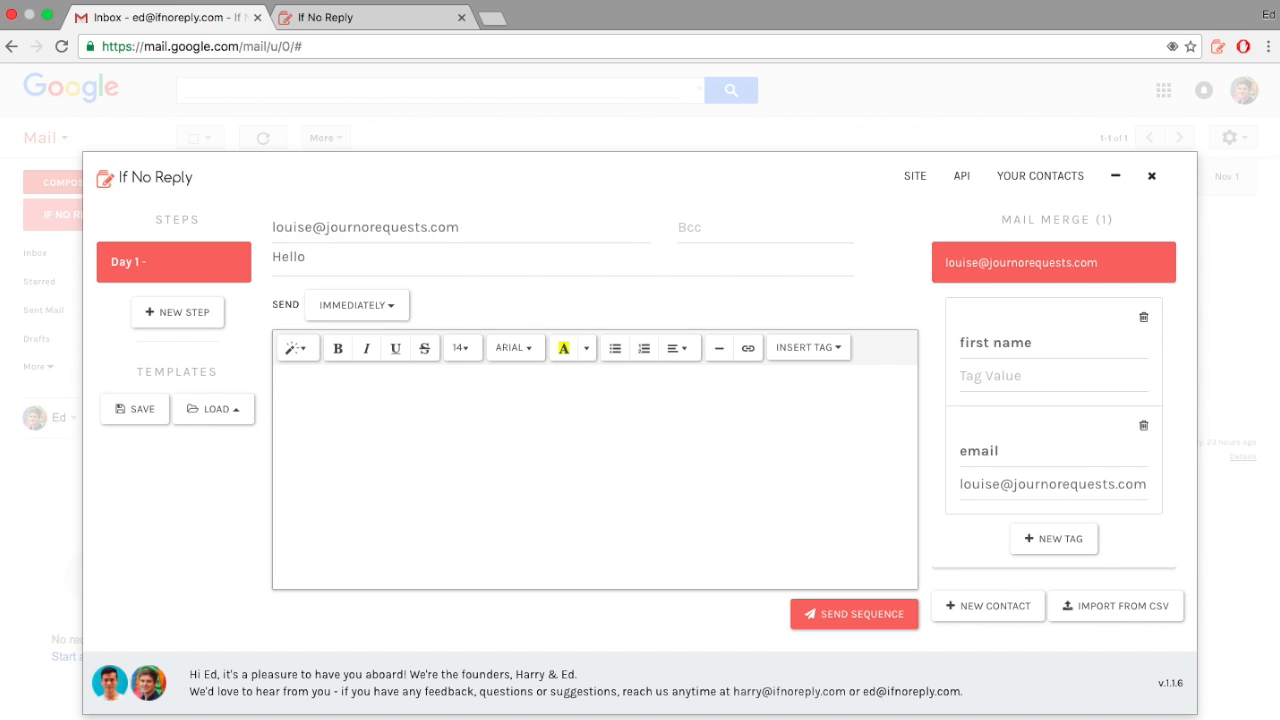
Step: Write the Day 1 greeting and opening line about their cold-emailing blog post, asking about If No Reply
type("Hi Louise,")
key("Return")
type("I saw you wer")
key("BackSpace")
key("BackSpace")
type("rot")
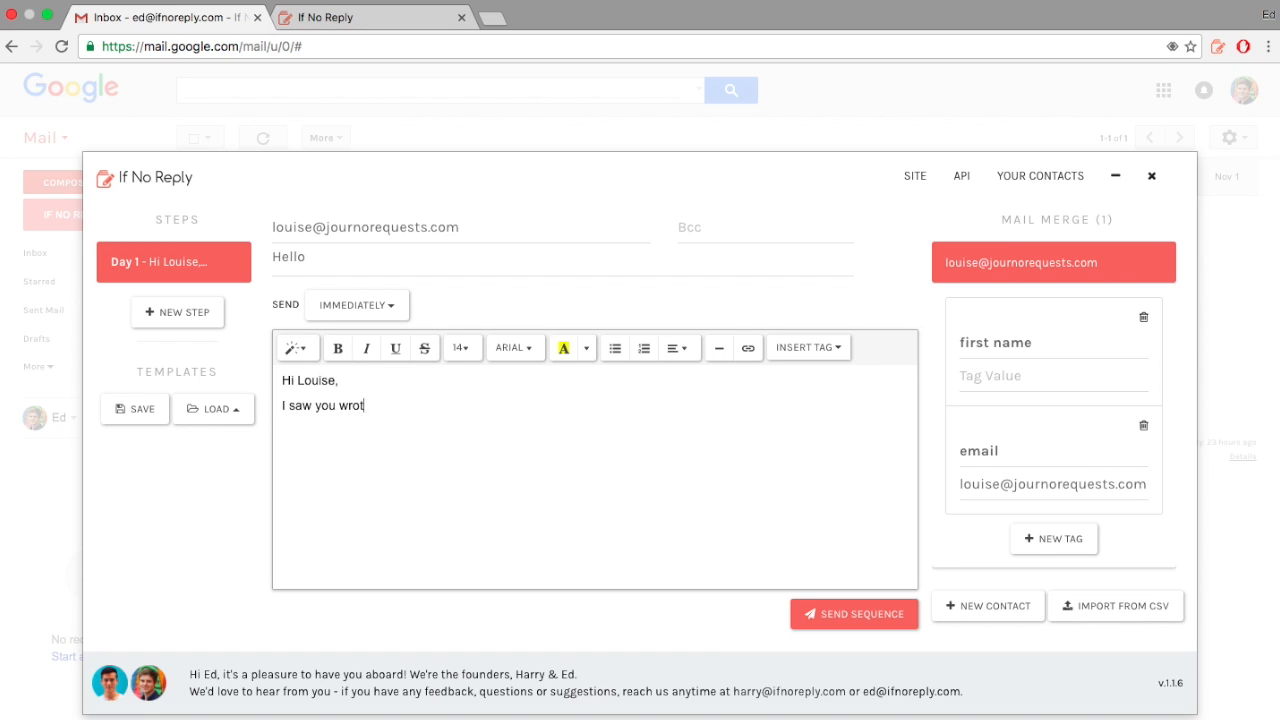
type("e a blog post about cold ")
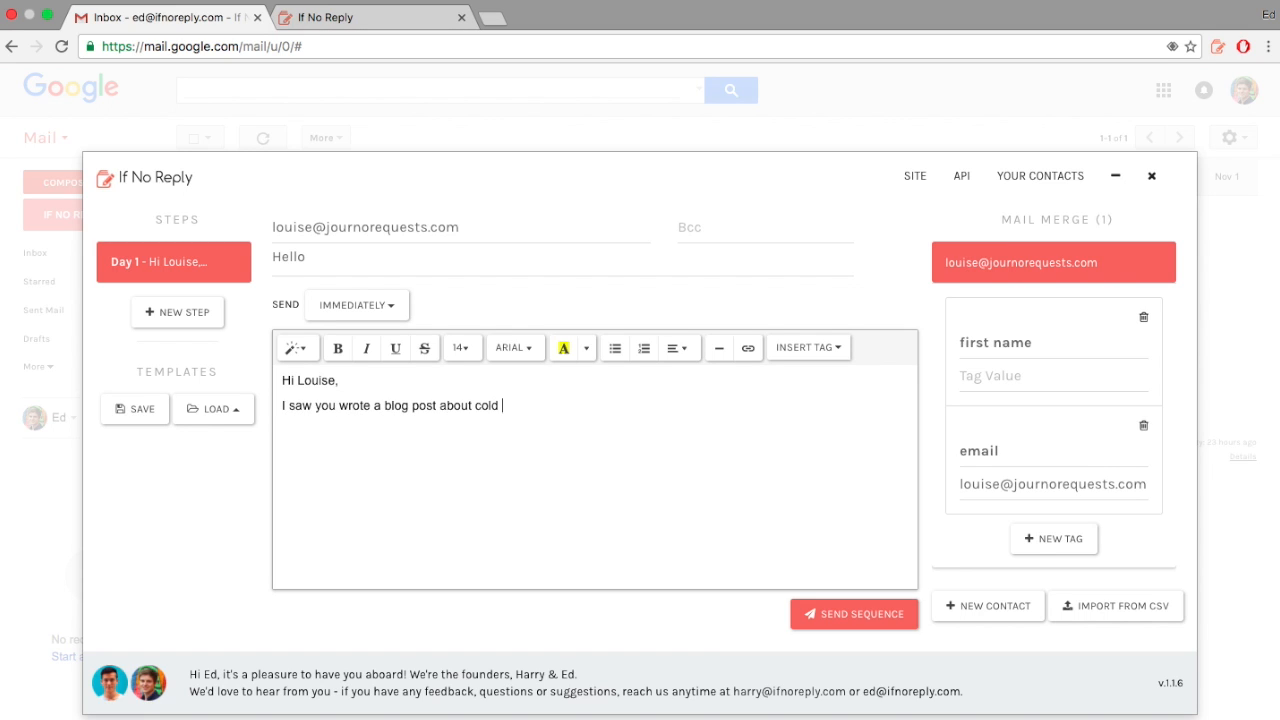
type("emailing - just wondered if you've ")
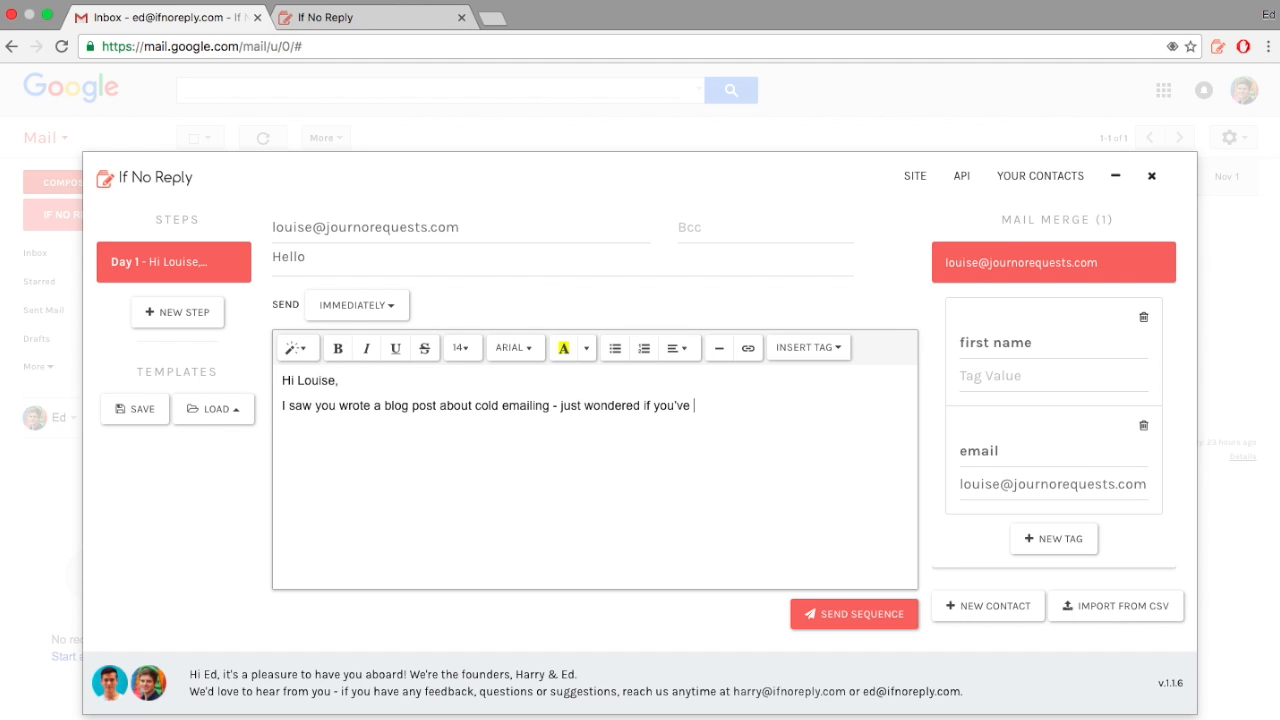
type("checked out If No Re")
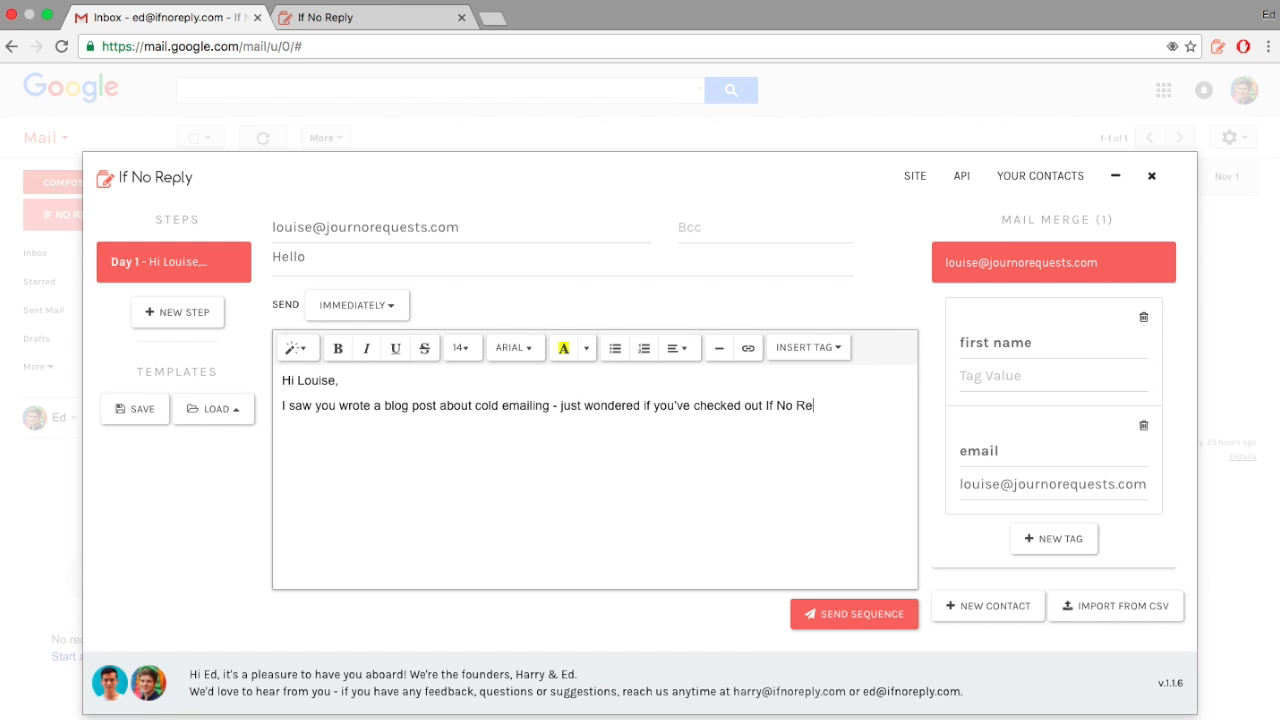
type("ply? Ed")
Step: Add a follow-up sent after 3 days with no reply, saying 'just following up'
left_click(183, 322)
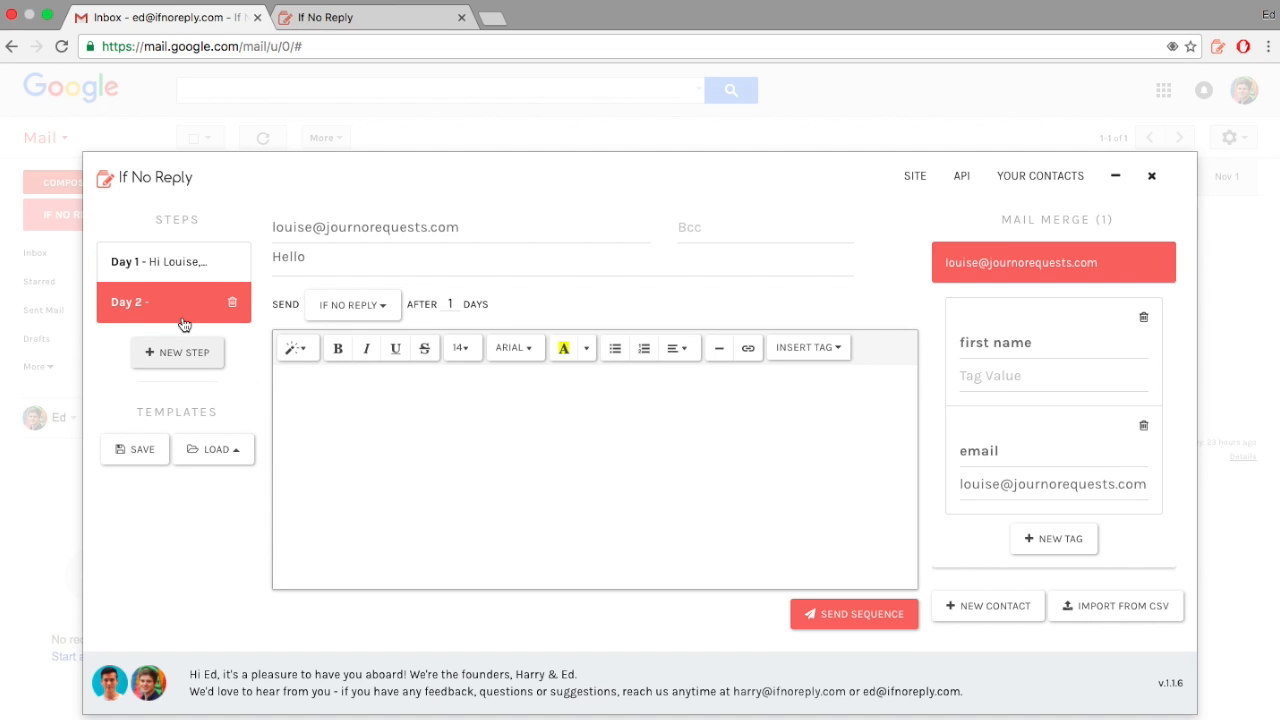
left_click(367, 377)
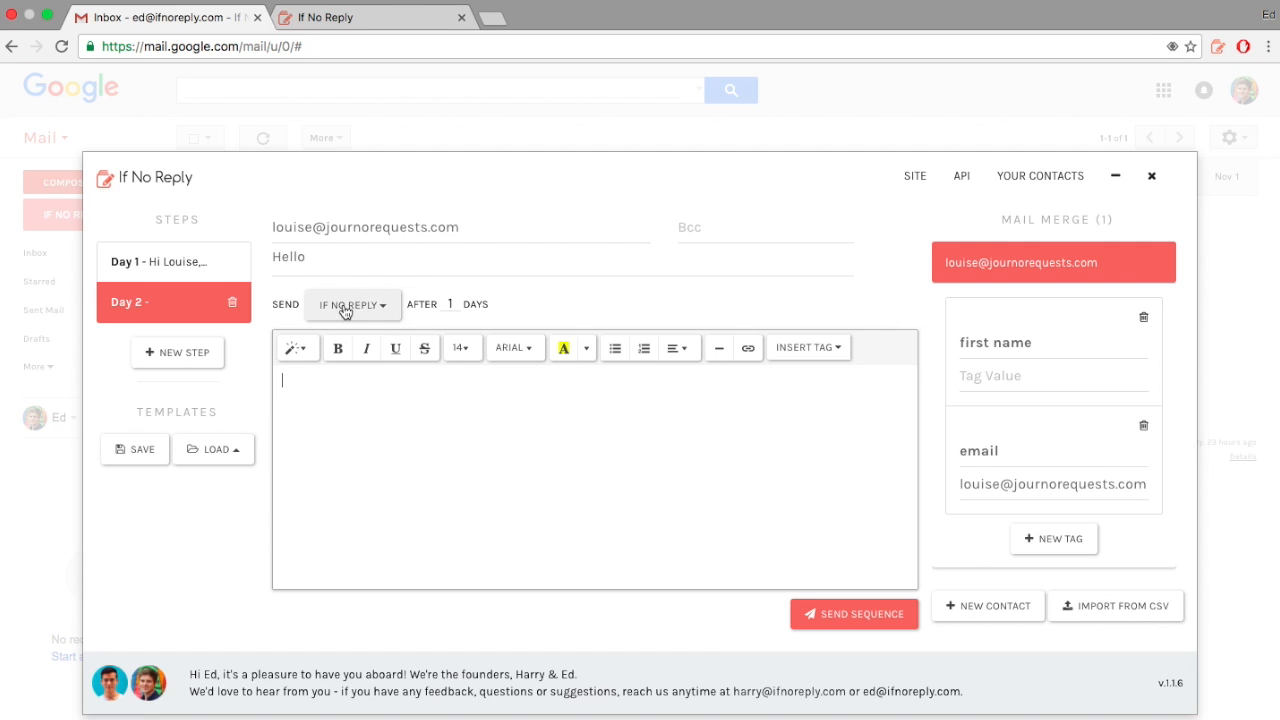
left_click(456, 304)
key("BackSpace")
type("3")
left_click(430, 425)
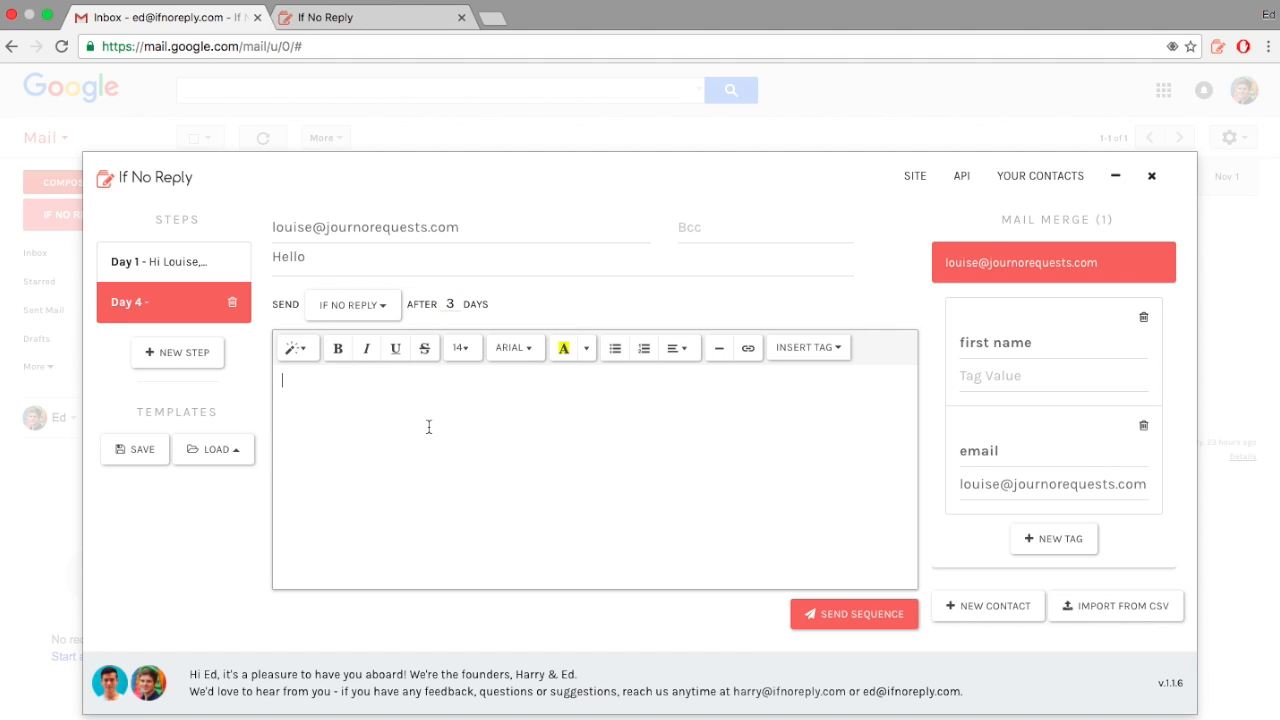
type("Hi Louise, just follo")
key("BackSpace")
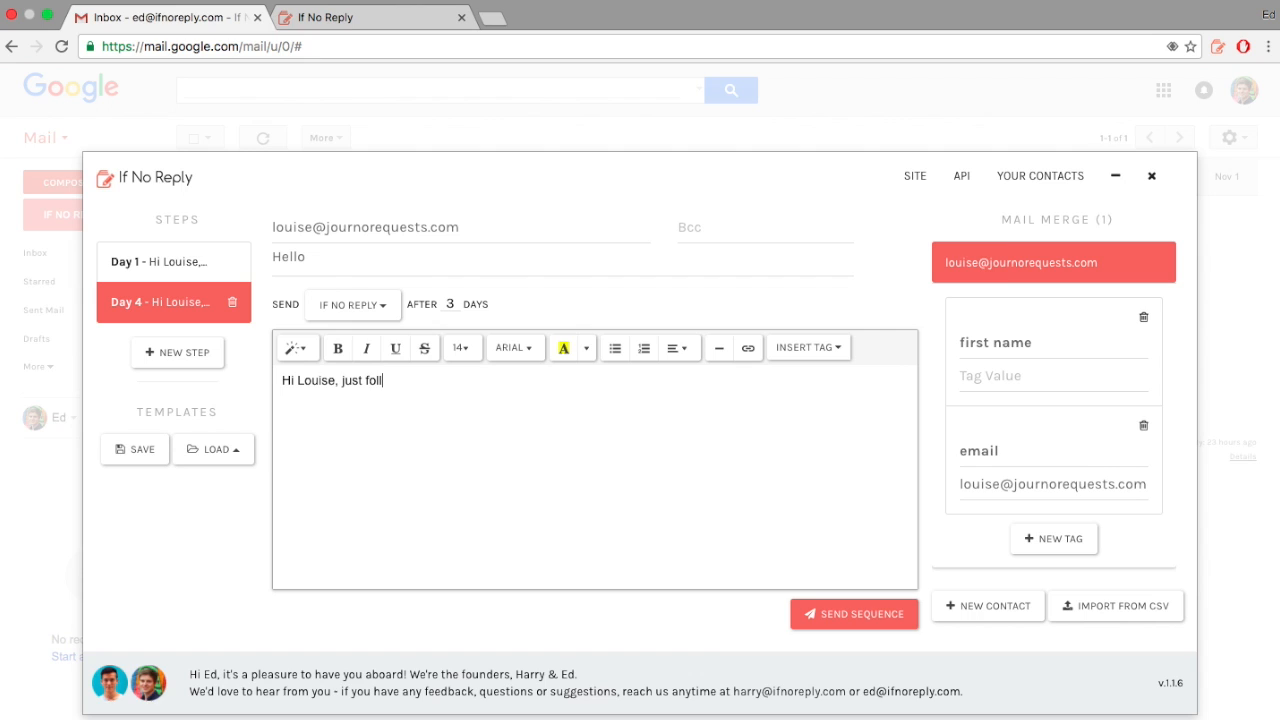
type("w")
key("BackSpace")
type("owing up!")
Step: Add a third email sent after 7 days, starting 'again', then return to Day 1
left_click(177, 352)
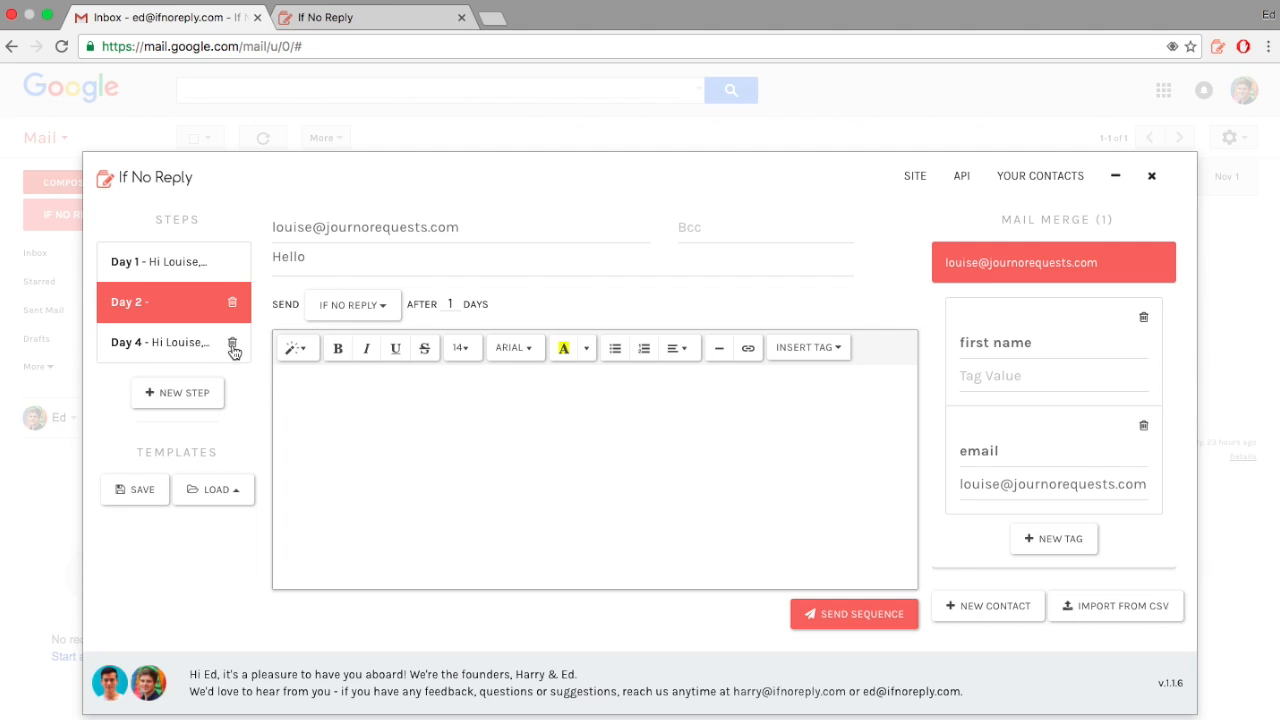
left_click(453, 305)
key("BackSpace")
type("7")
left_click(396, 402)
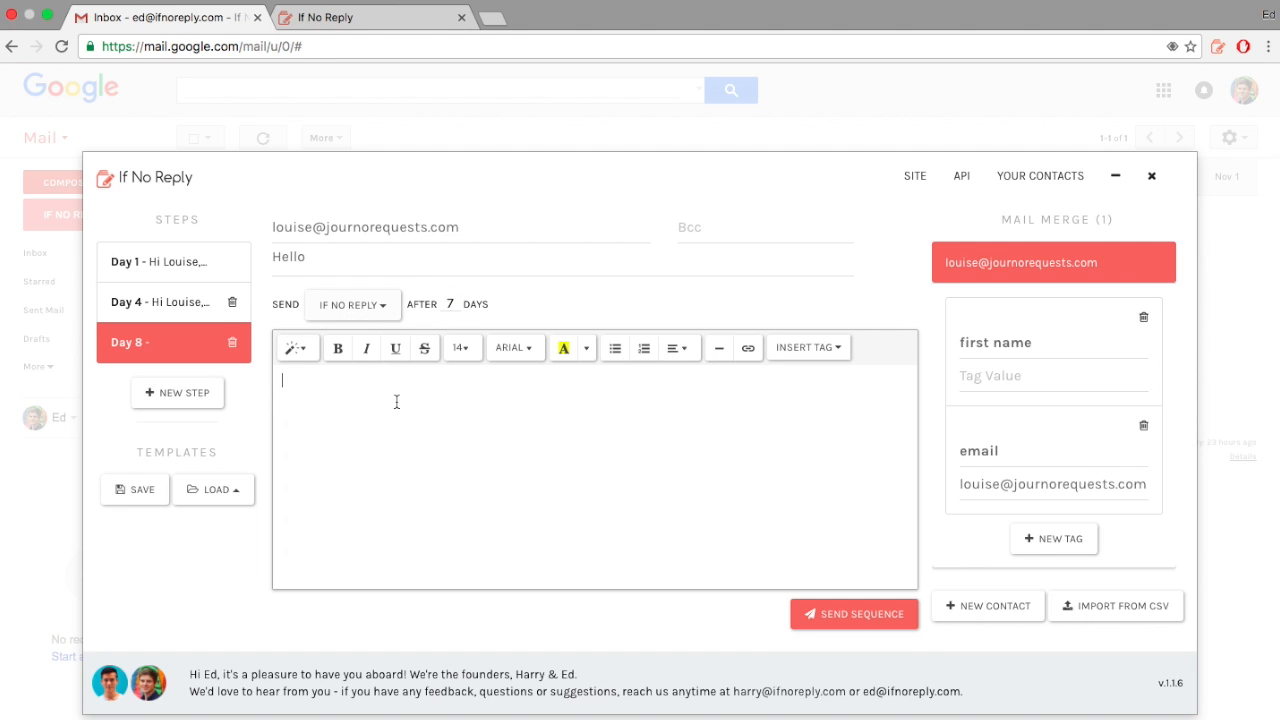
type("Hi Louise, again!")
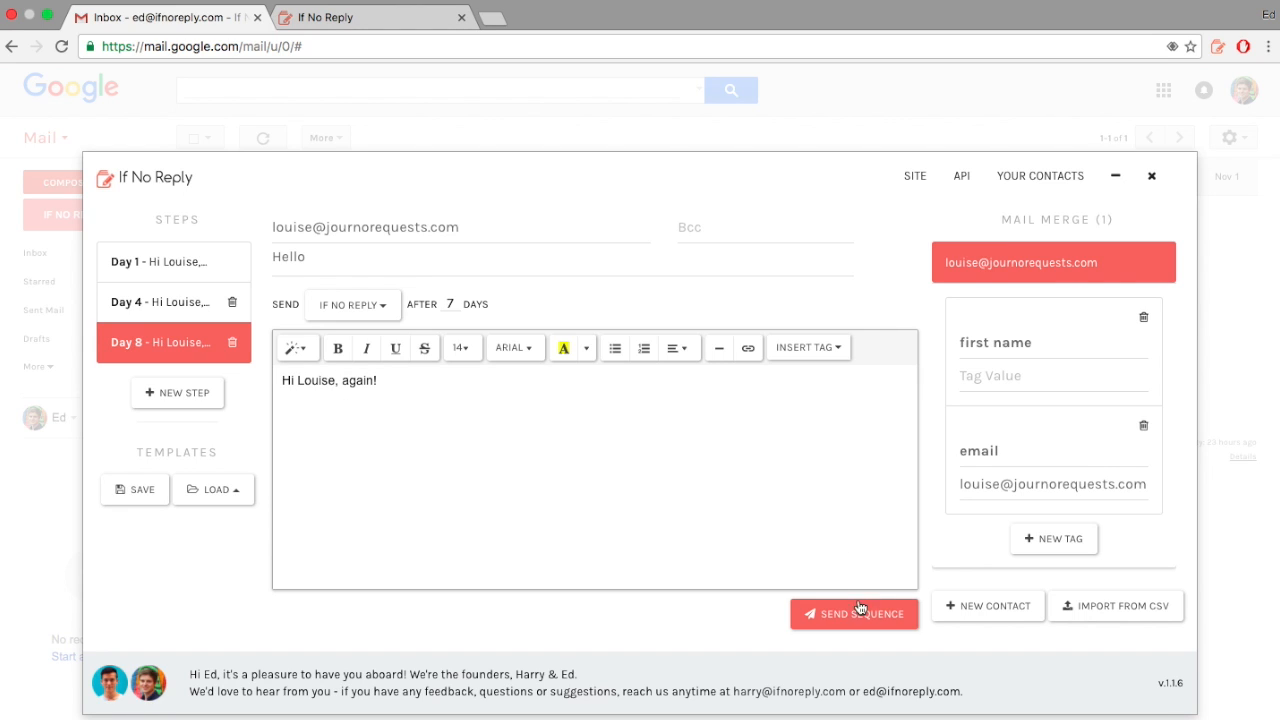
left_click(159, 265)
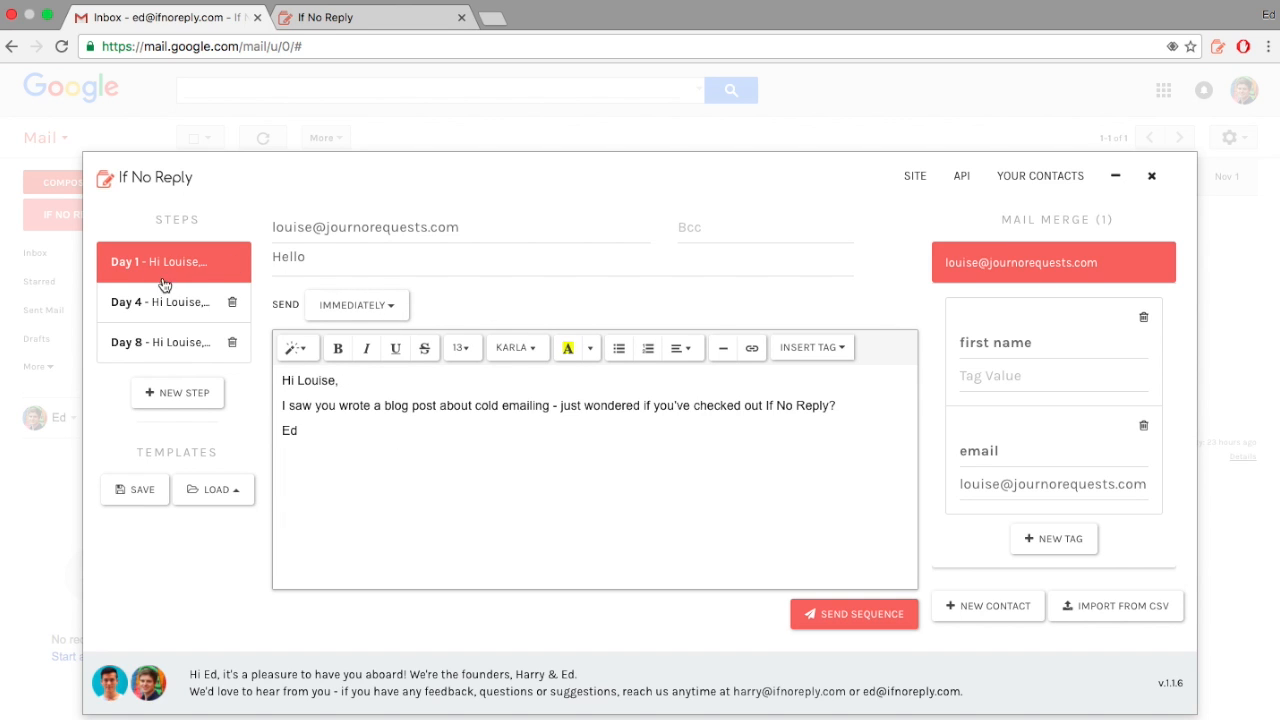
left_click(150, 306)
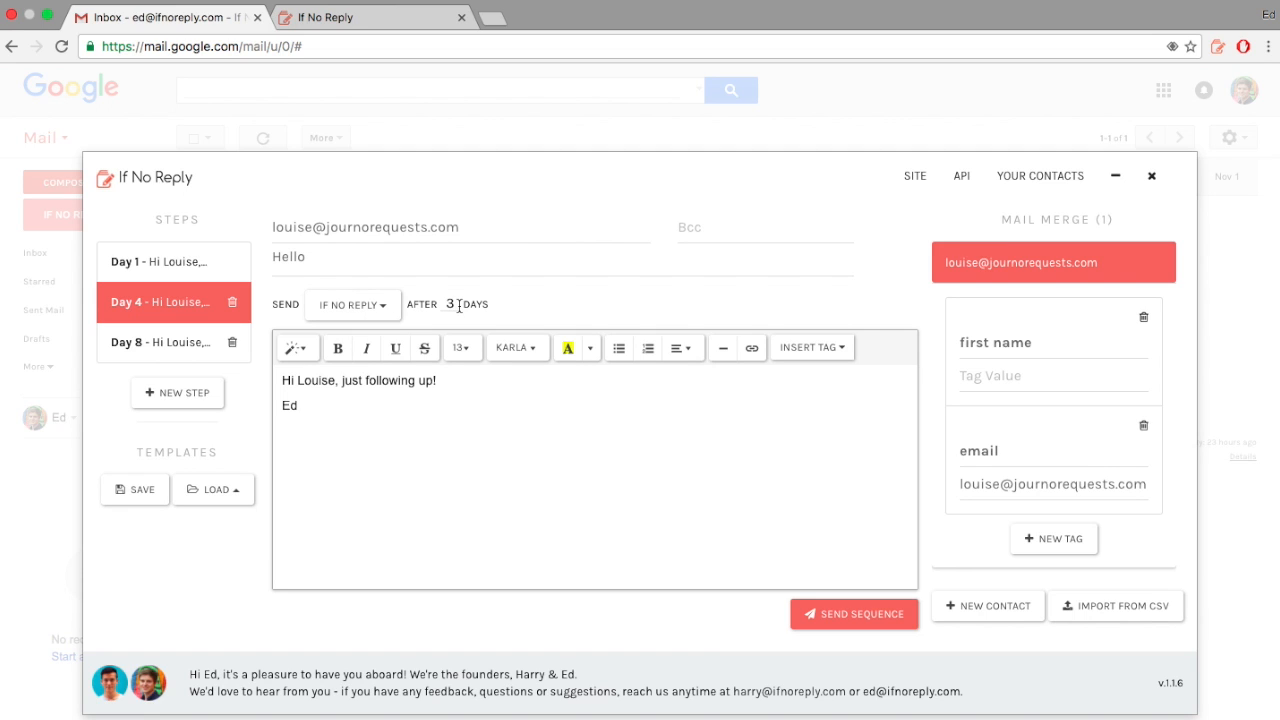
left_click(127, 340)
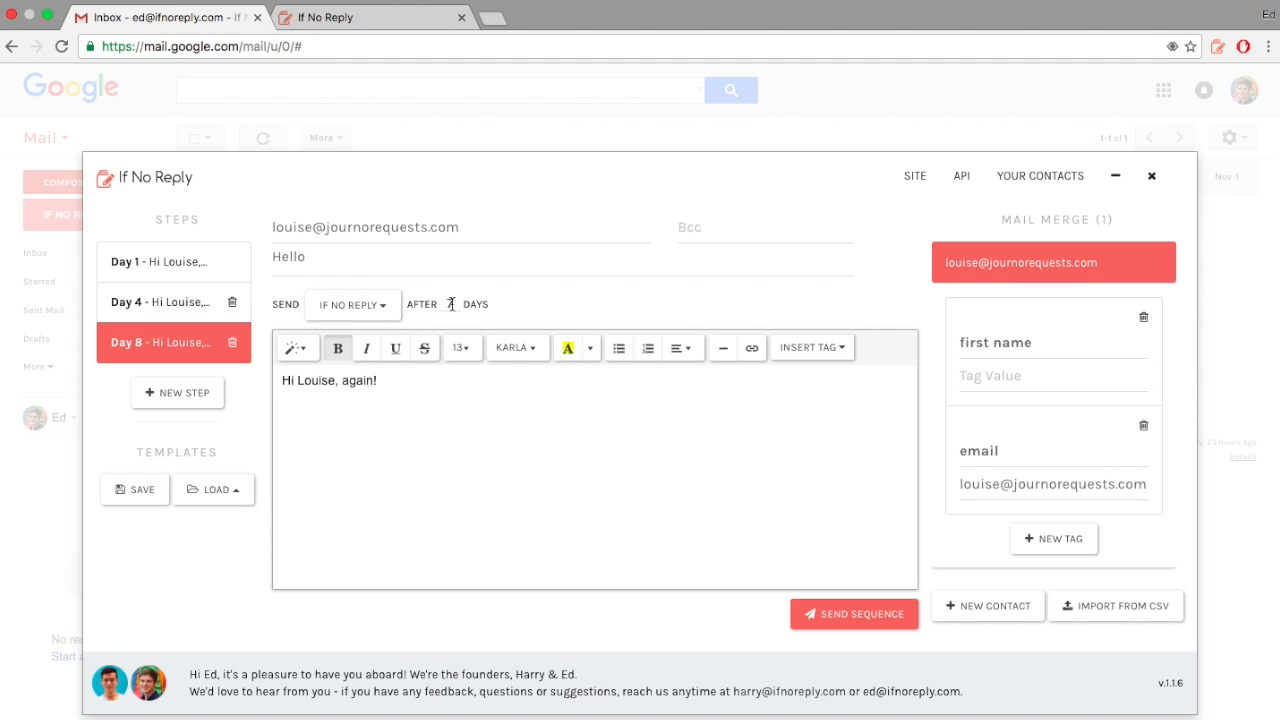
left_click(174, 268)
Step: Replace the name in the Day 1 greeting with the first name merge tag
double_click(313, 380)
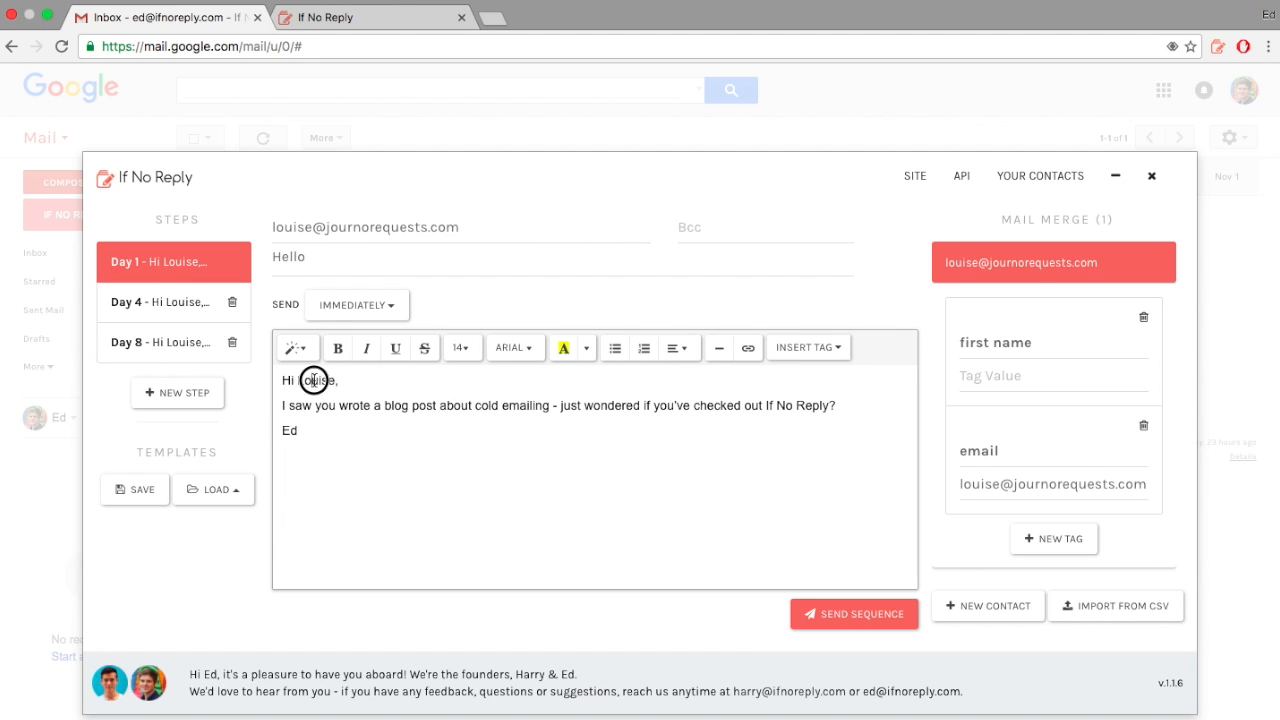
key("BackSpace")
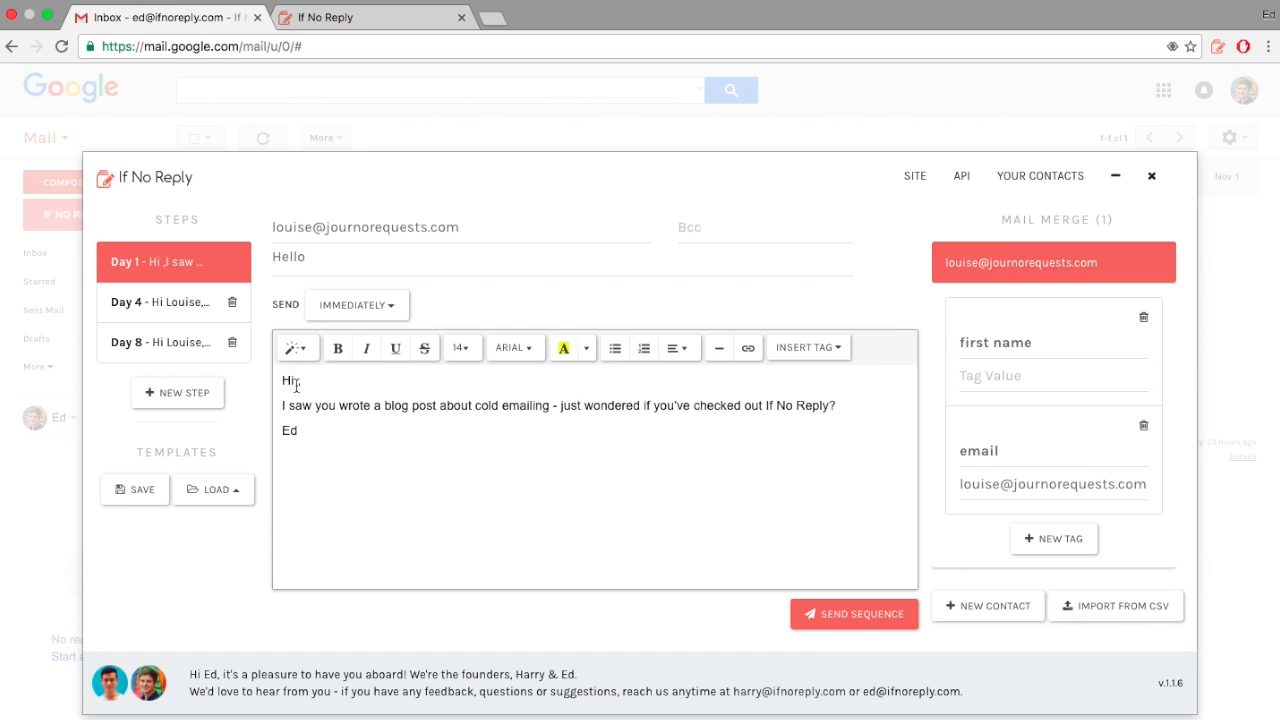
left_click(812, 350)
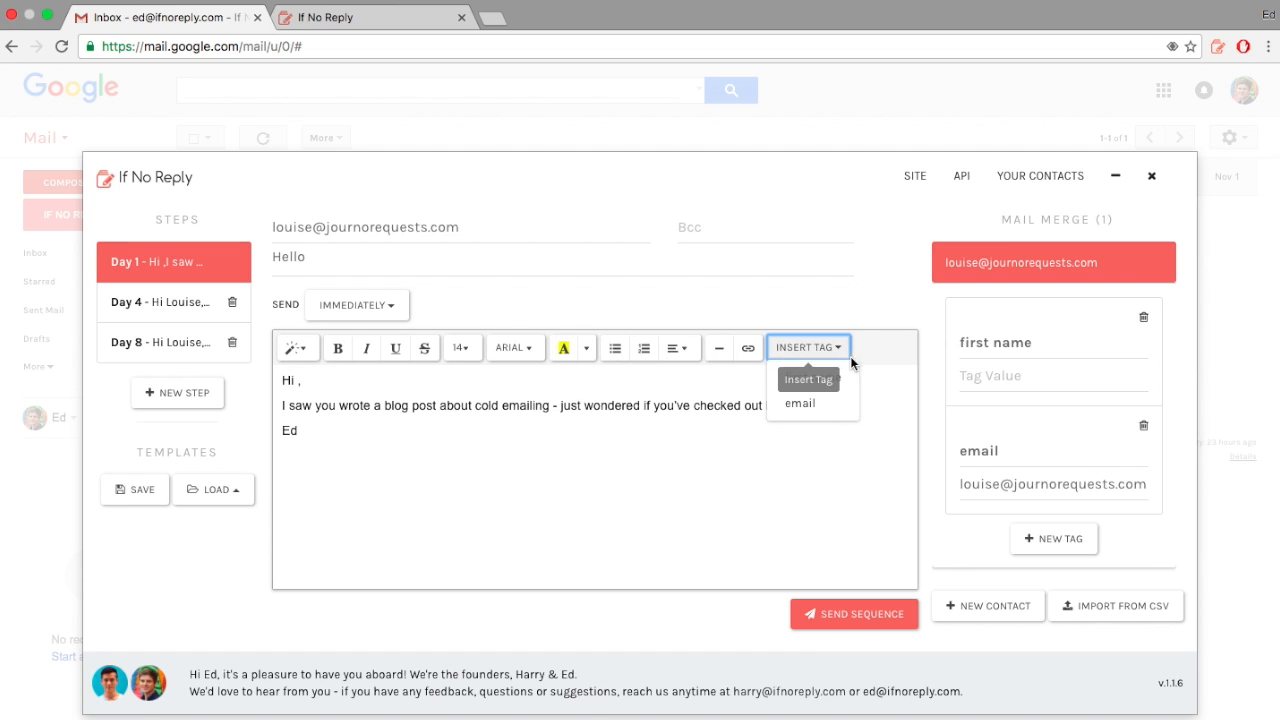
left_click(835, 382)
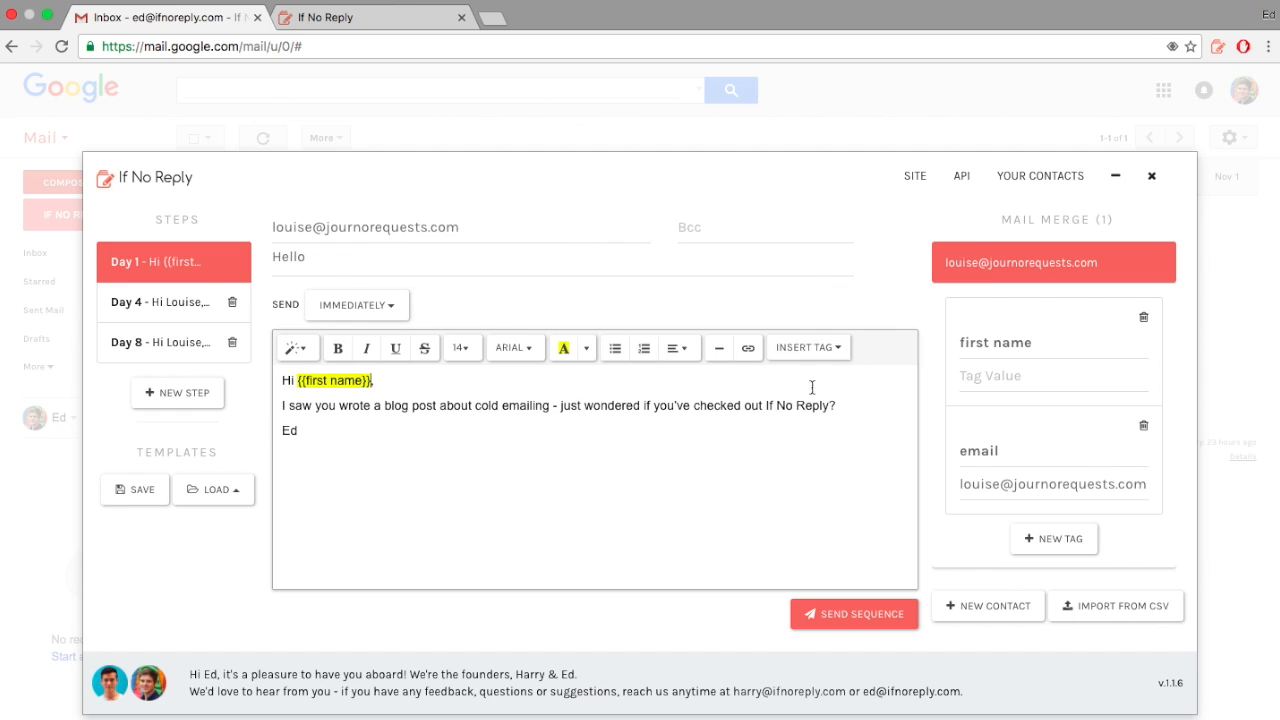
Step: Replace the name in the Day 4 greeting with the first name merge tag
left_click(143, 304)
left_click(309, 383)
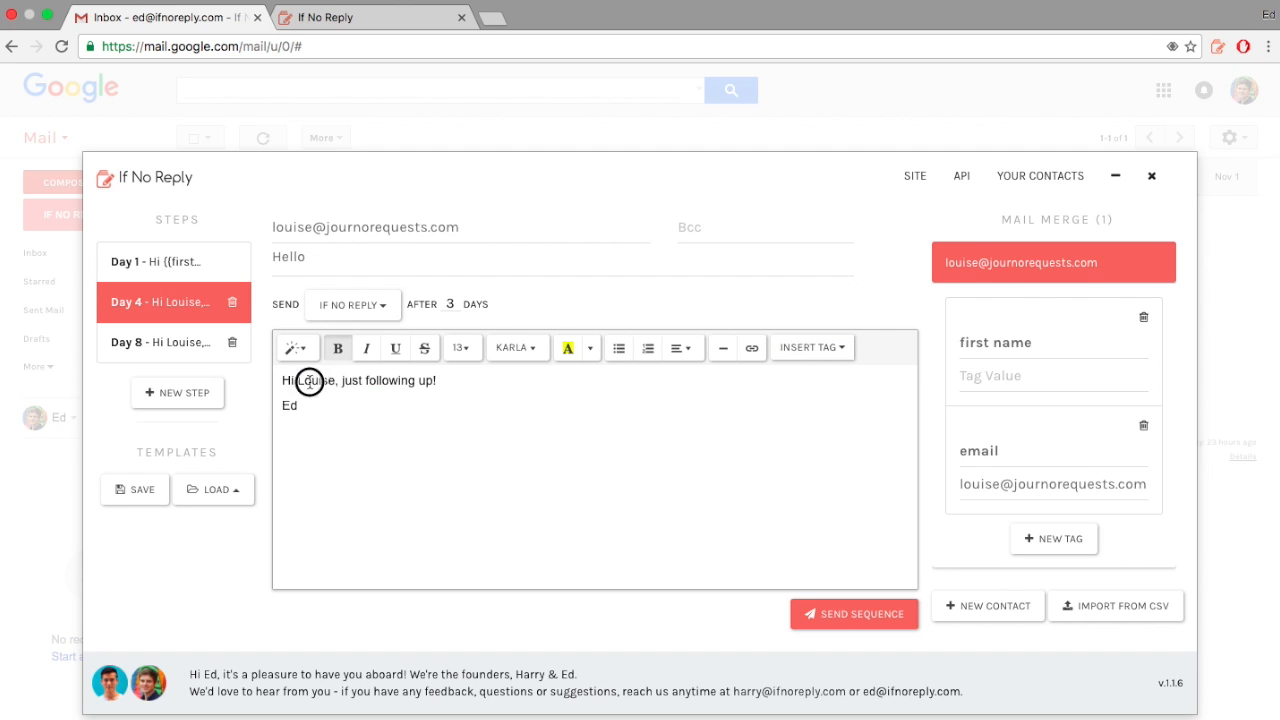
double_click(309, 383)
key("BackSpace")
left_click(808, 347)
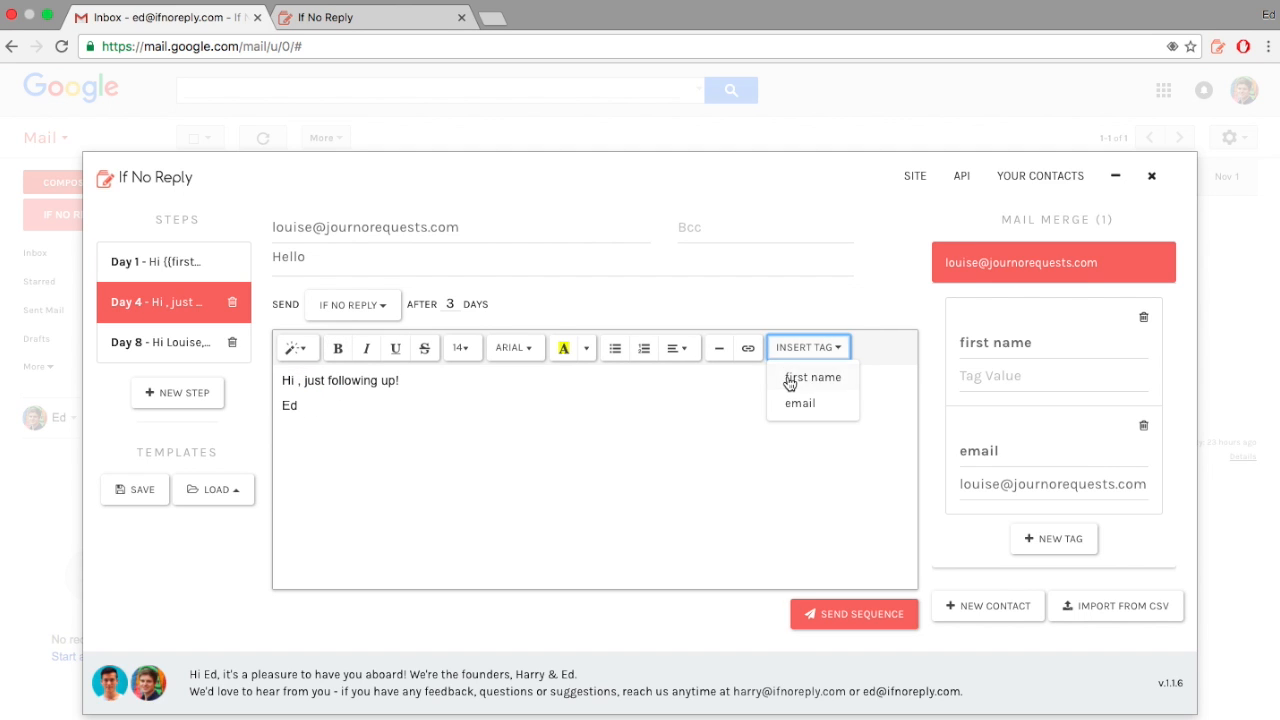
left_click(790, 382)
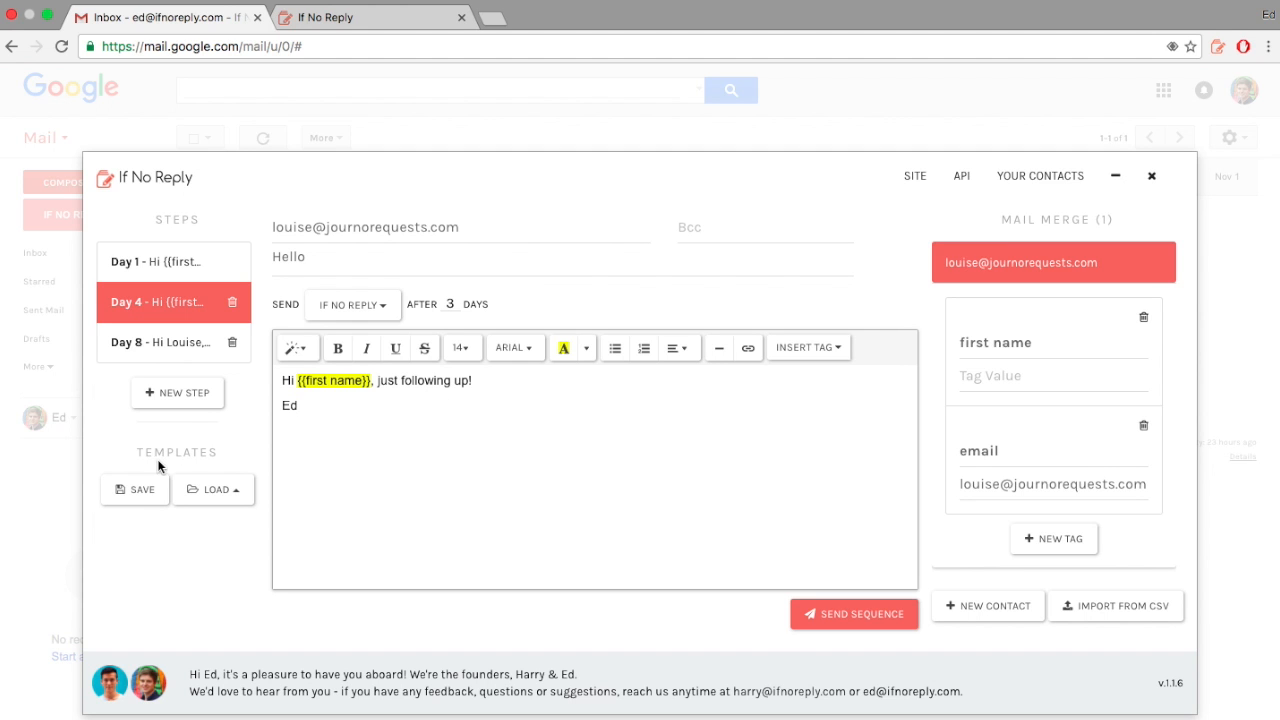
Step: Skip saving as a template and load the Cold Email Blog template in place of the current steps
left_click(145, 492)
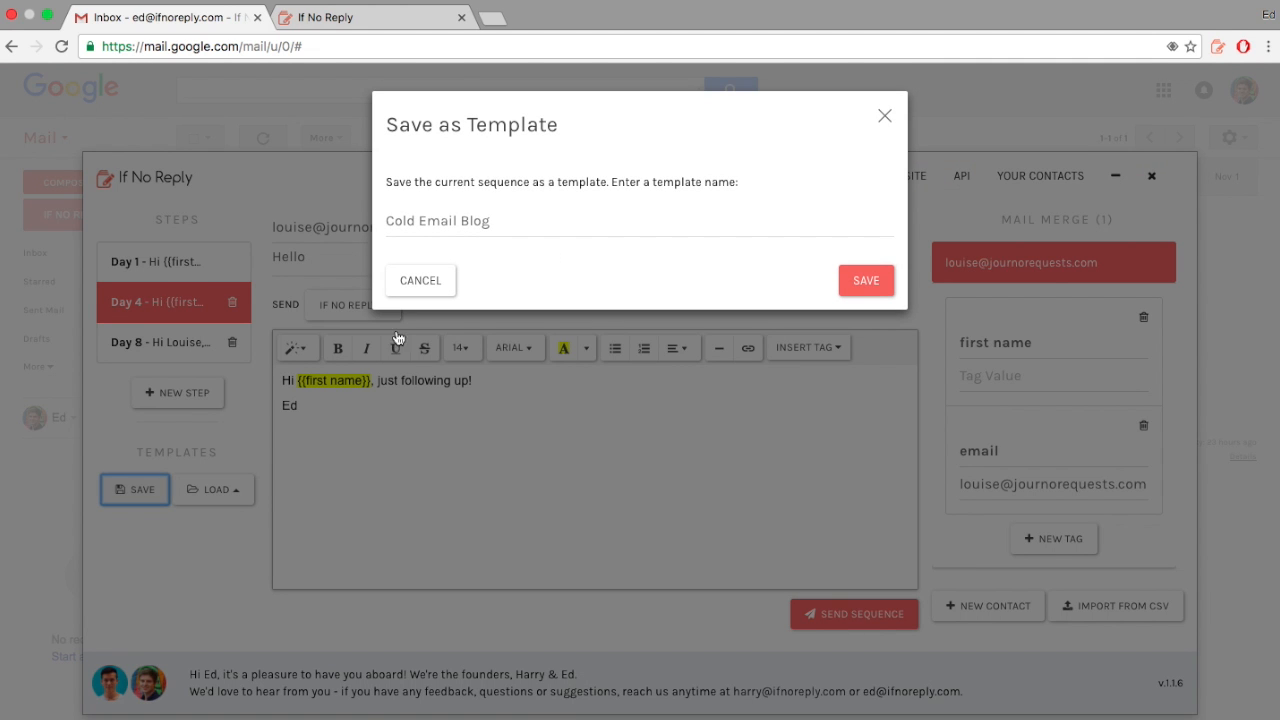
left_click(886, 119)
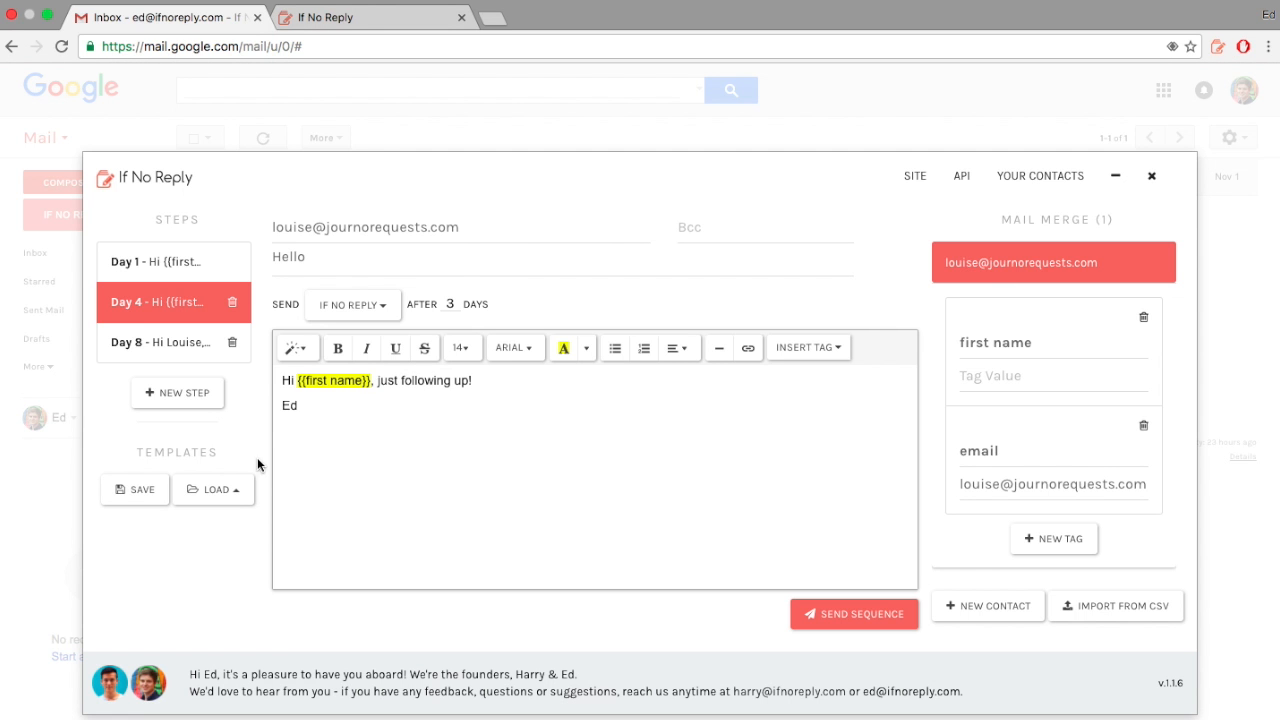
left_click(231, 494)
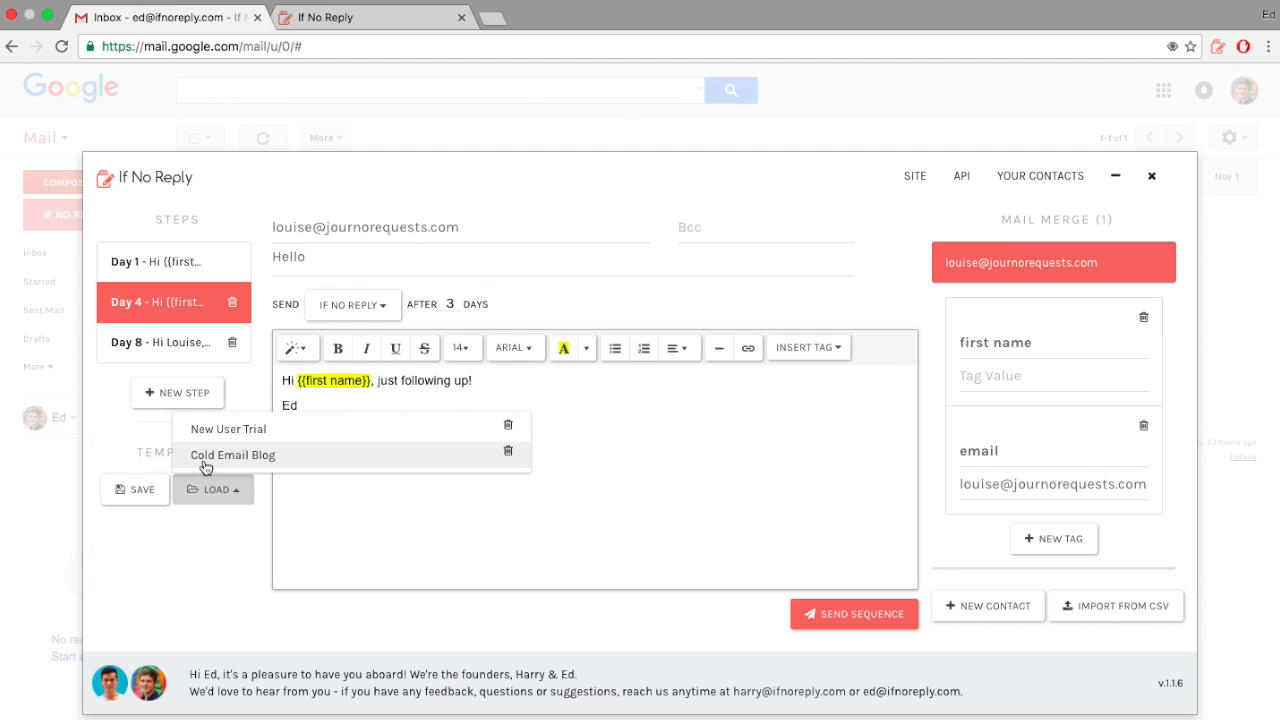
left_click(204, 462)
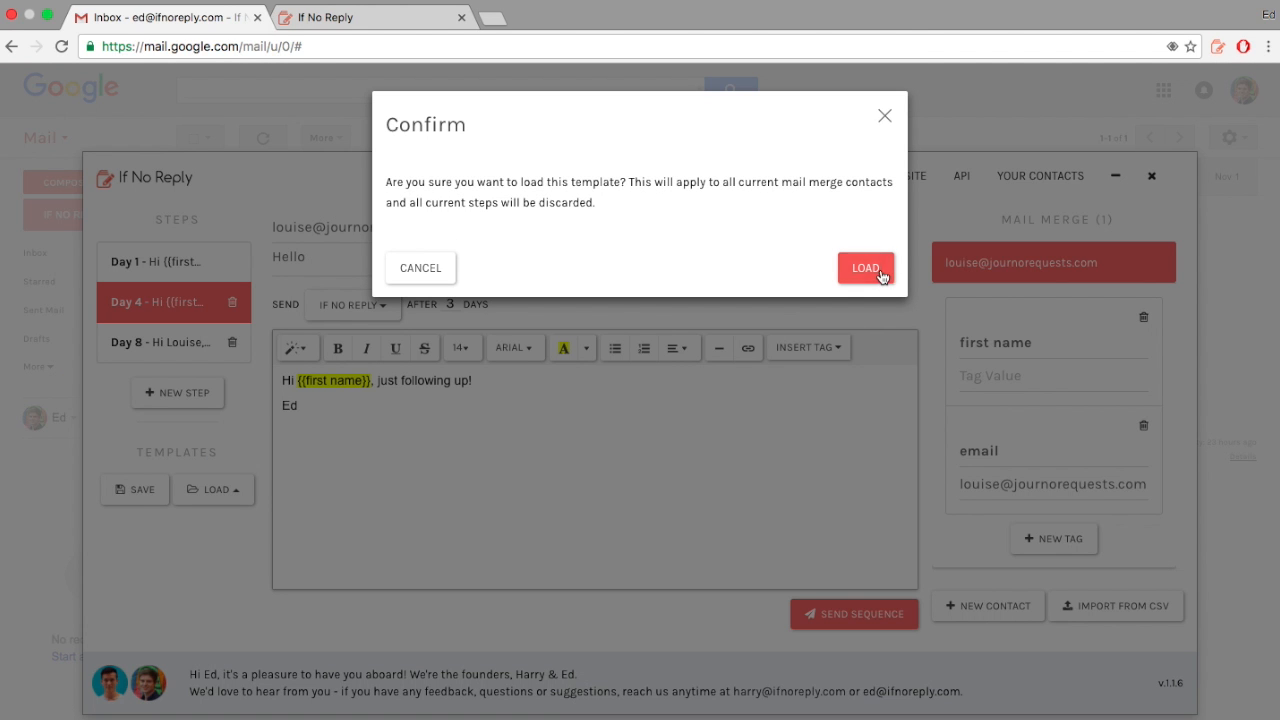
left_click(877, 268)
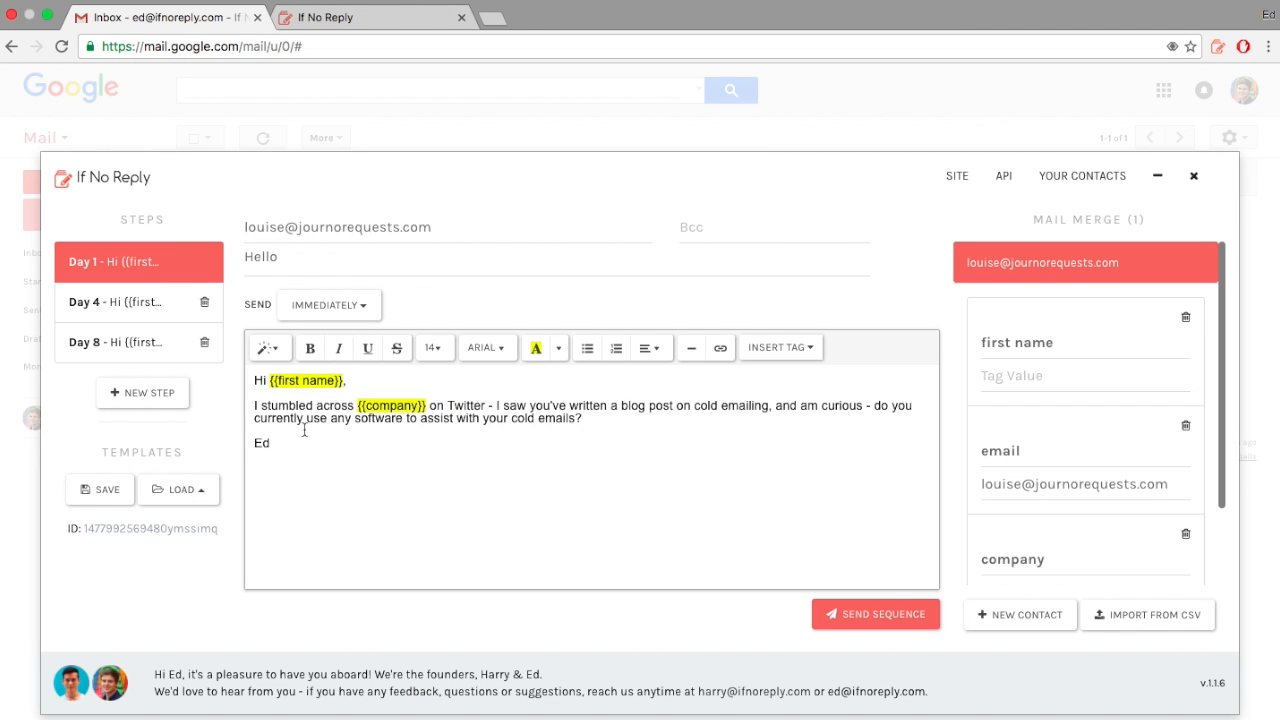
Step: Review the Day 4 and Day 8 follow-ups and try sending, which triggers the unset tag-values warning
left_click(103, 305)
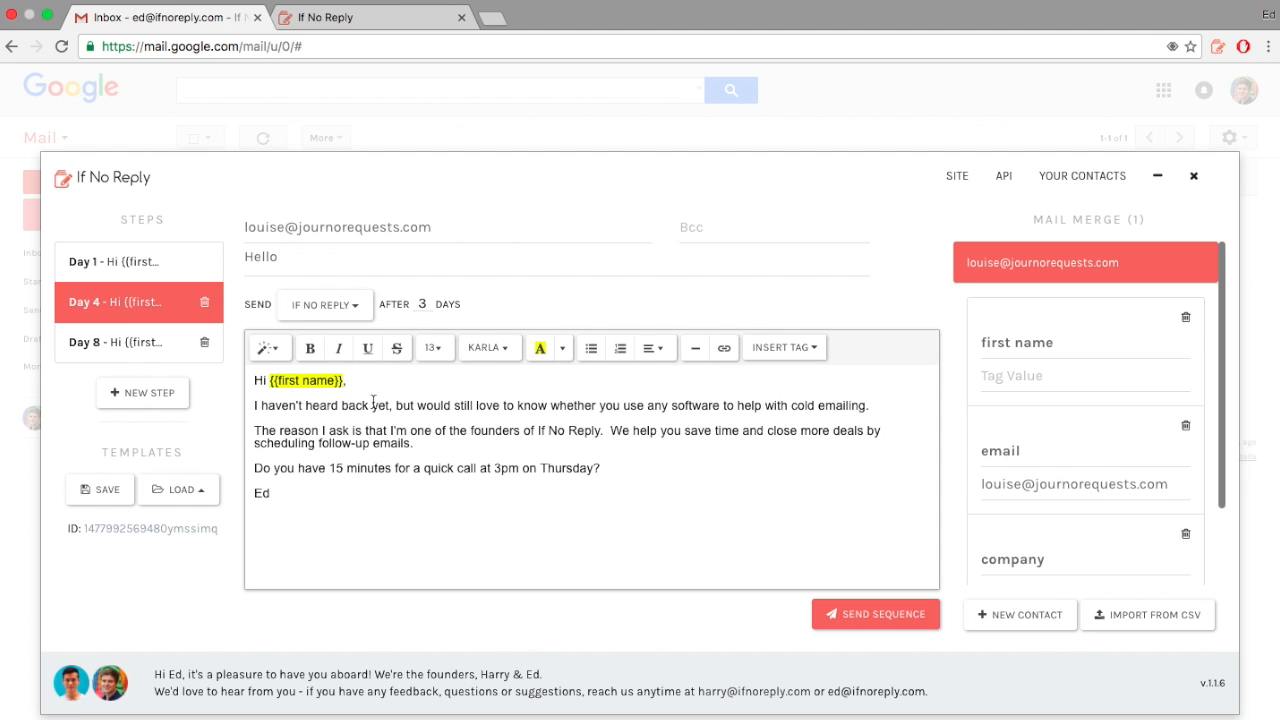
left_click(131, 343)
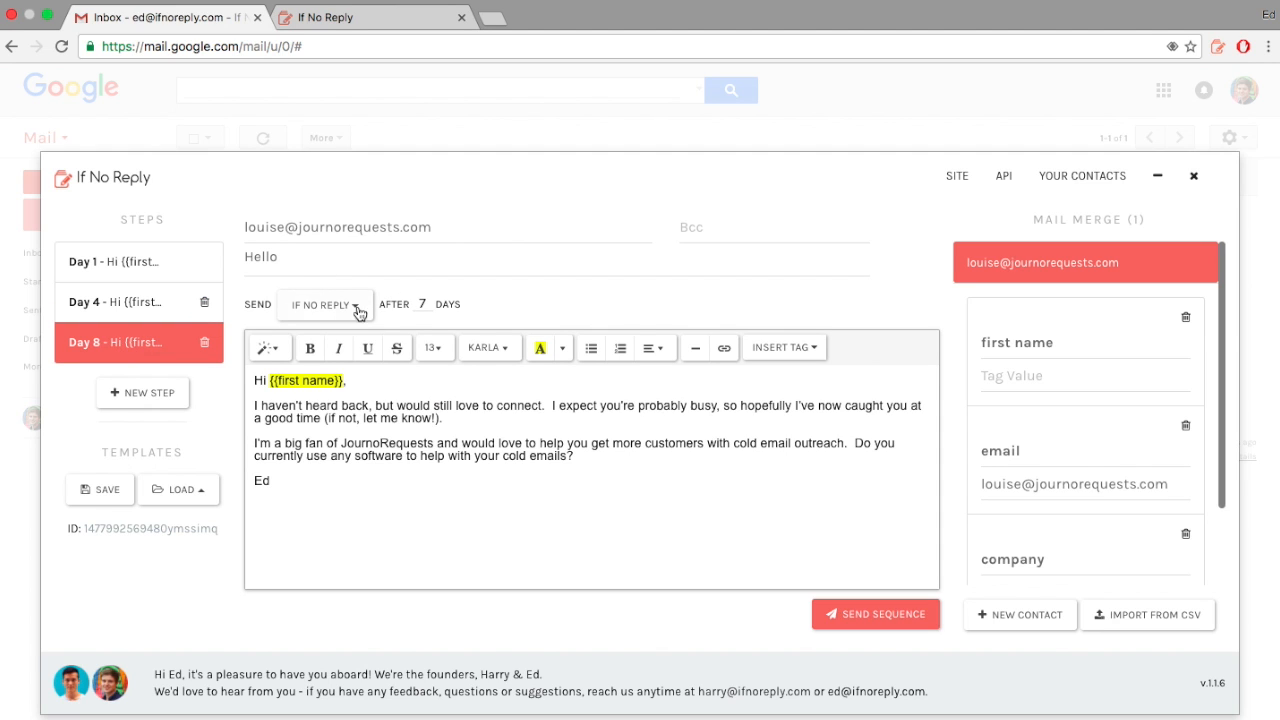
left_click(345, 481)
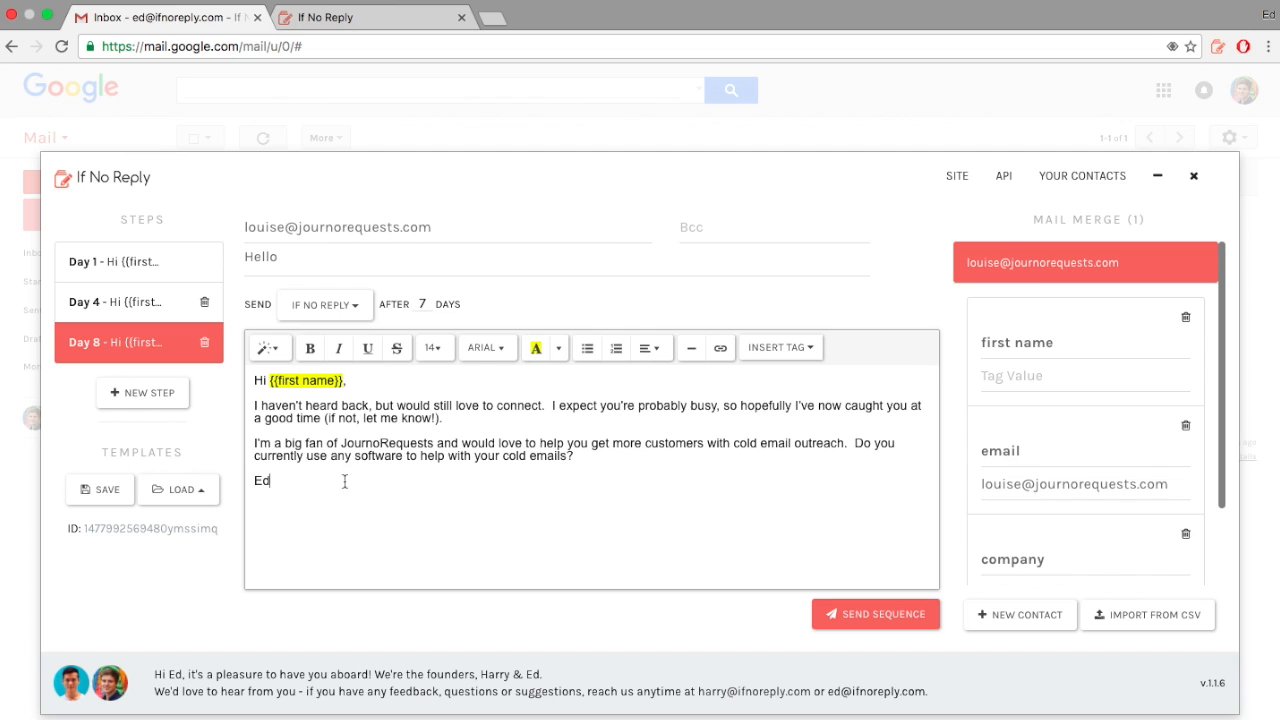
left_click(877, 617)
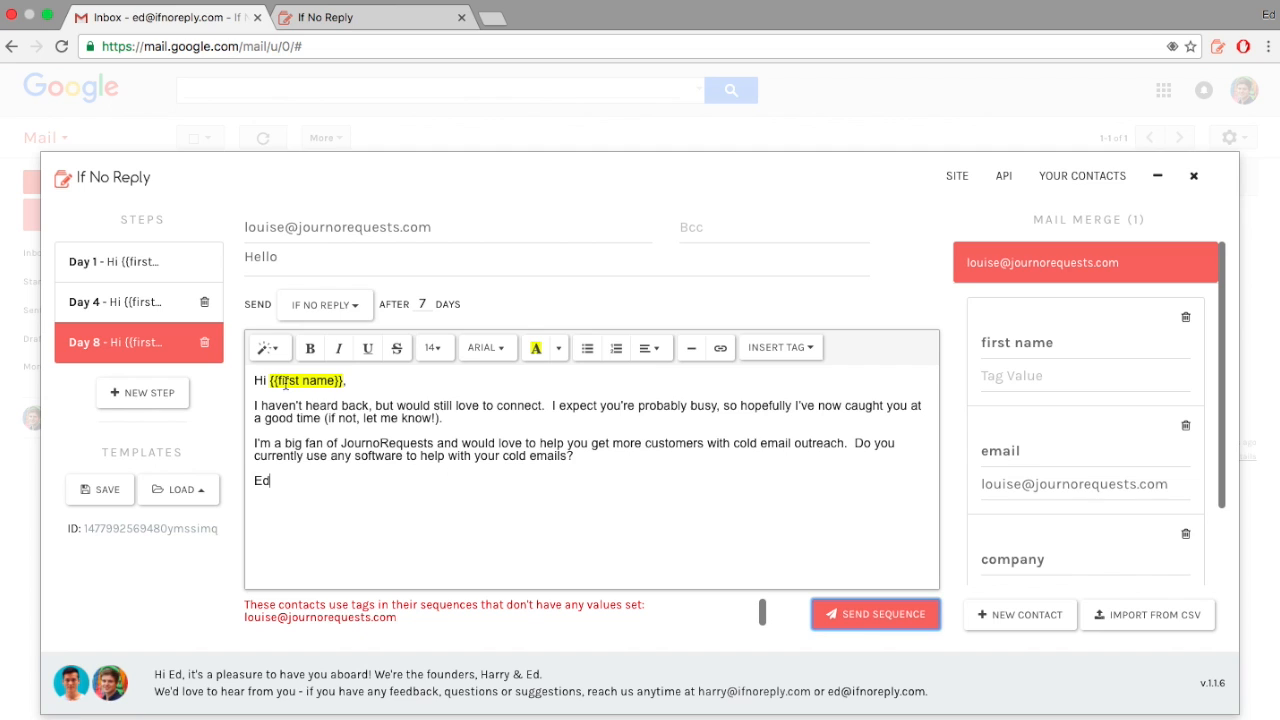
left_click(140, 272)
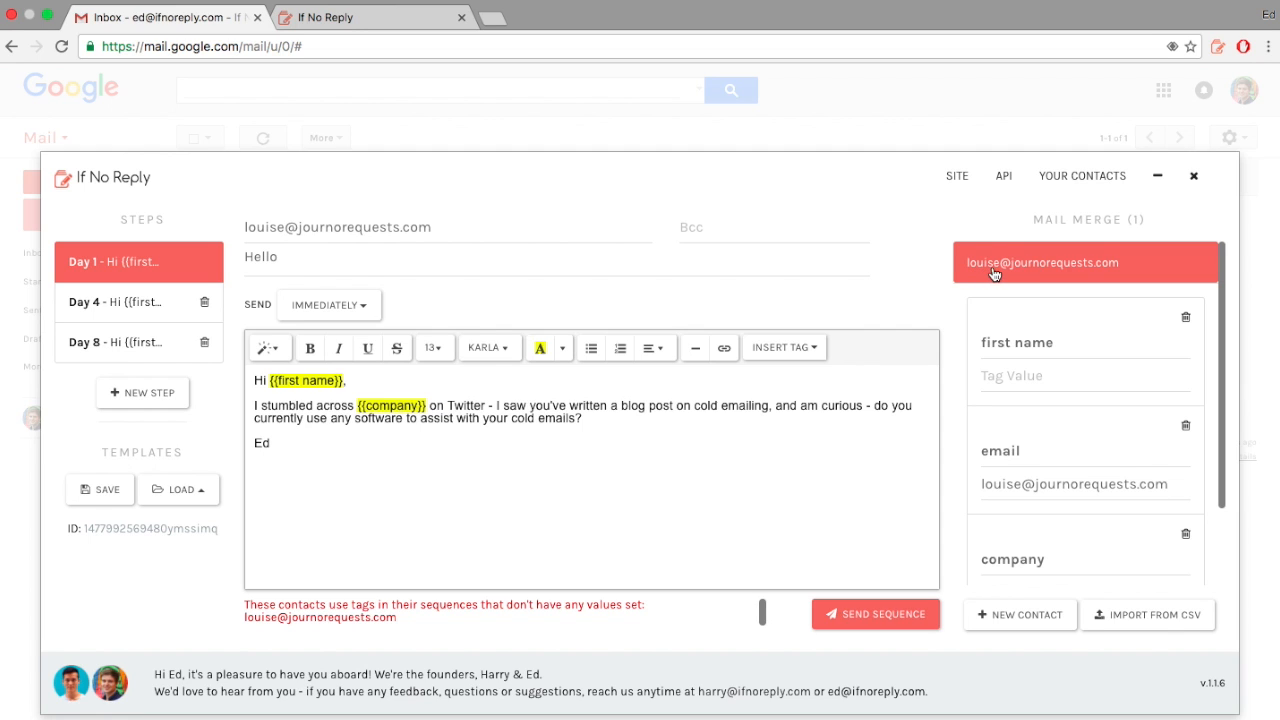
Step: Enter the merge contact's first name and set the company tag value to JournoRequests
left_click(1078, 272)
left_click(1046, 274)
left_click(1013, 372)
type("Louise")
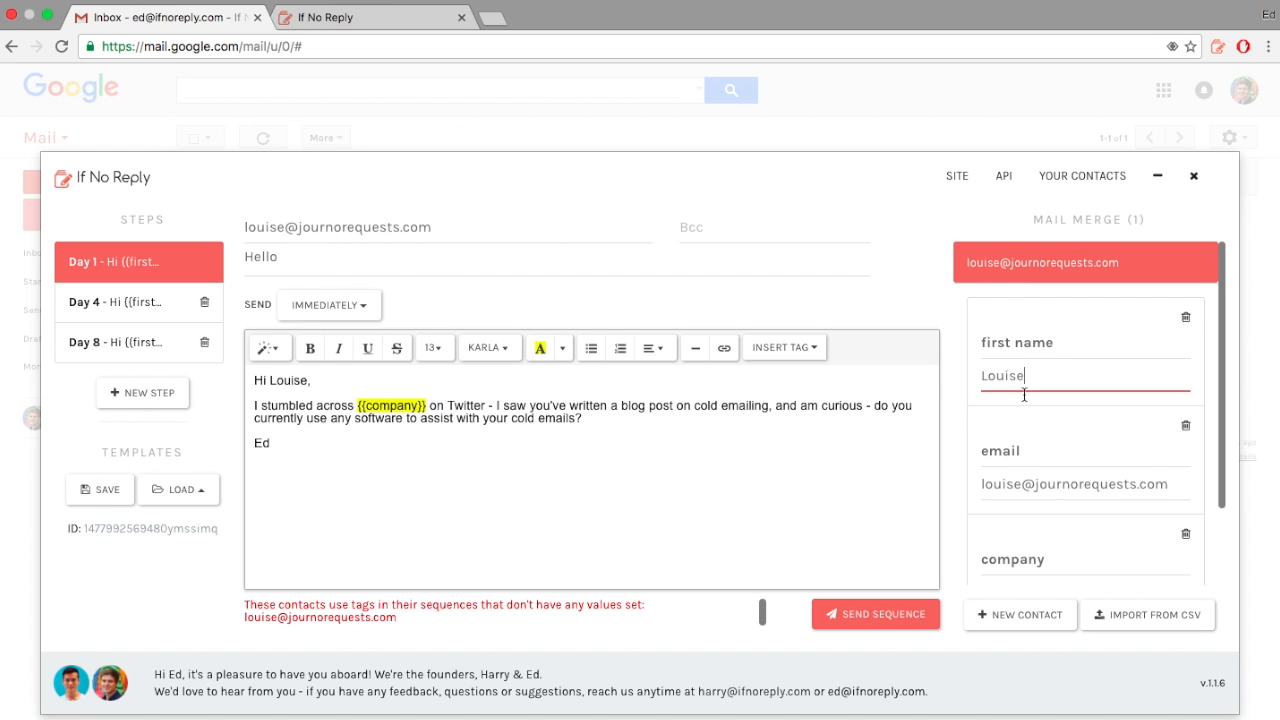
scroll(1046, 434, "down", 2)
left_click(1018, 516)
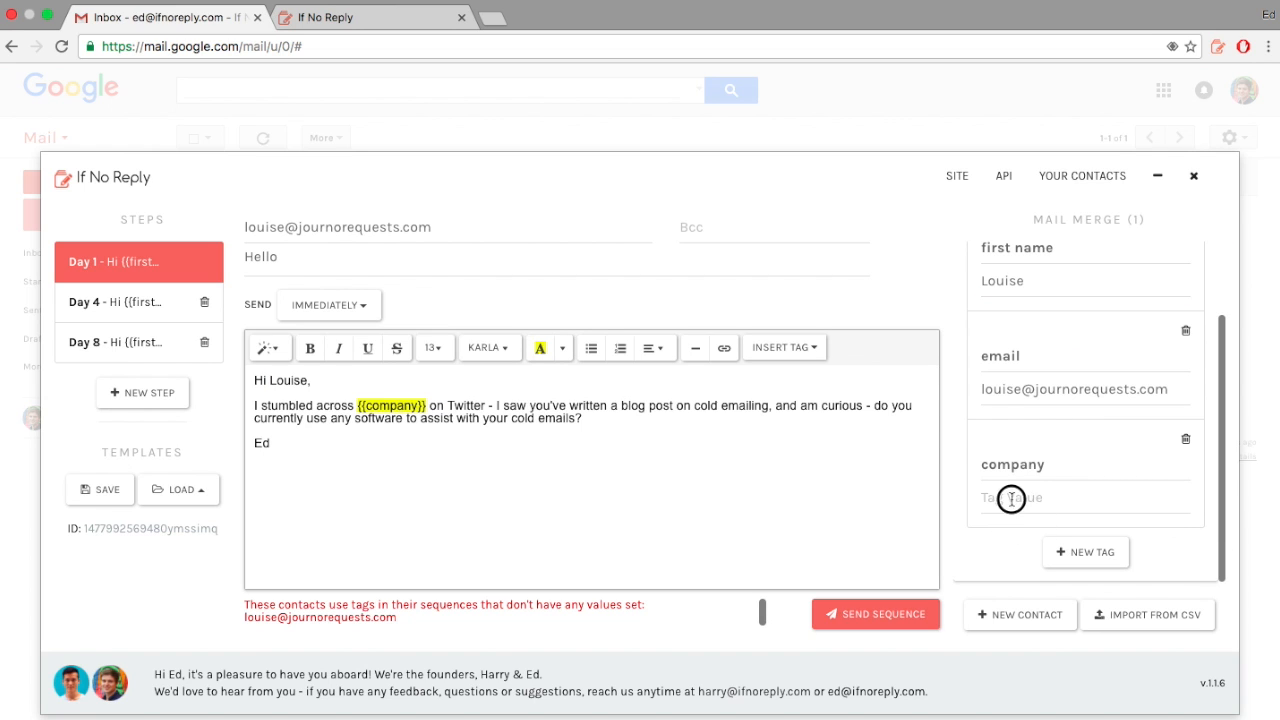
type("JounoR")
key("BackSpace")
key("BackSpace")
key("BackSpace")
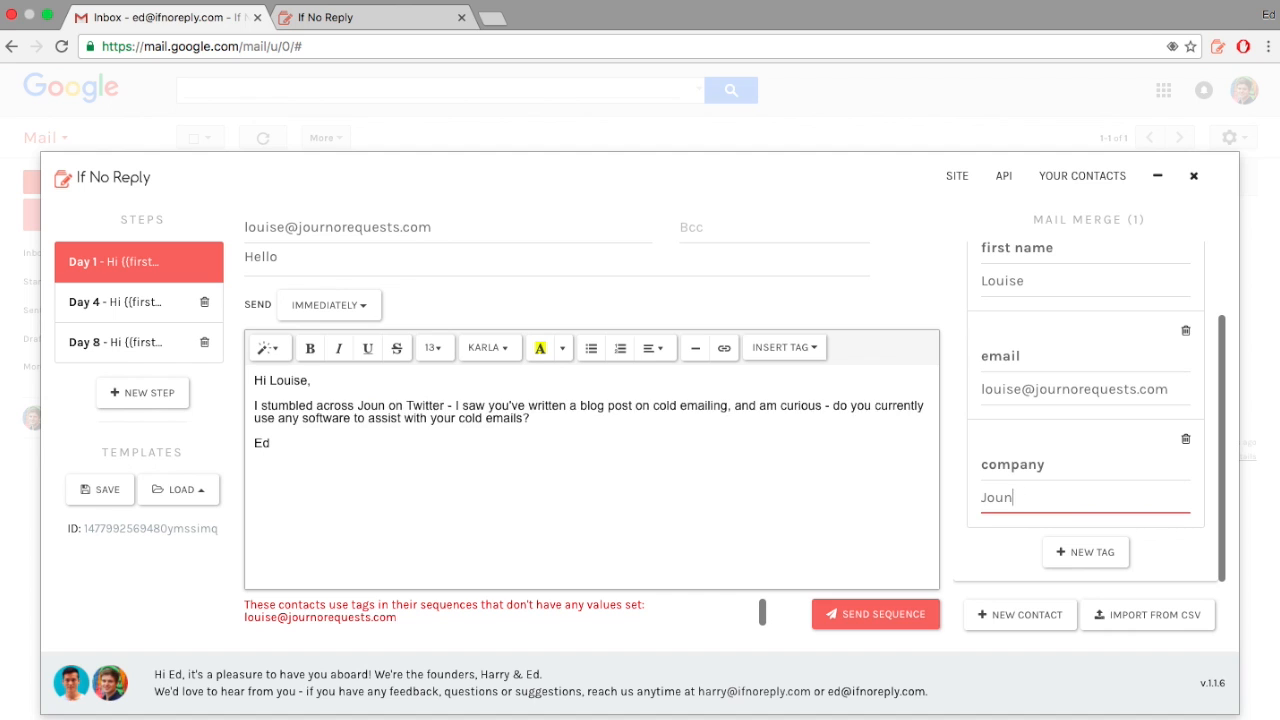
type("rnoRequests")
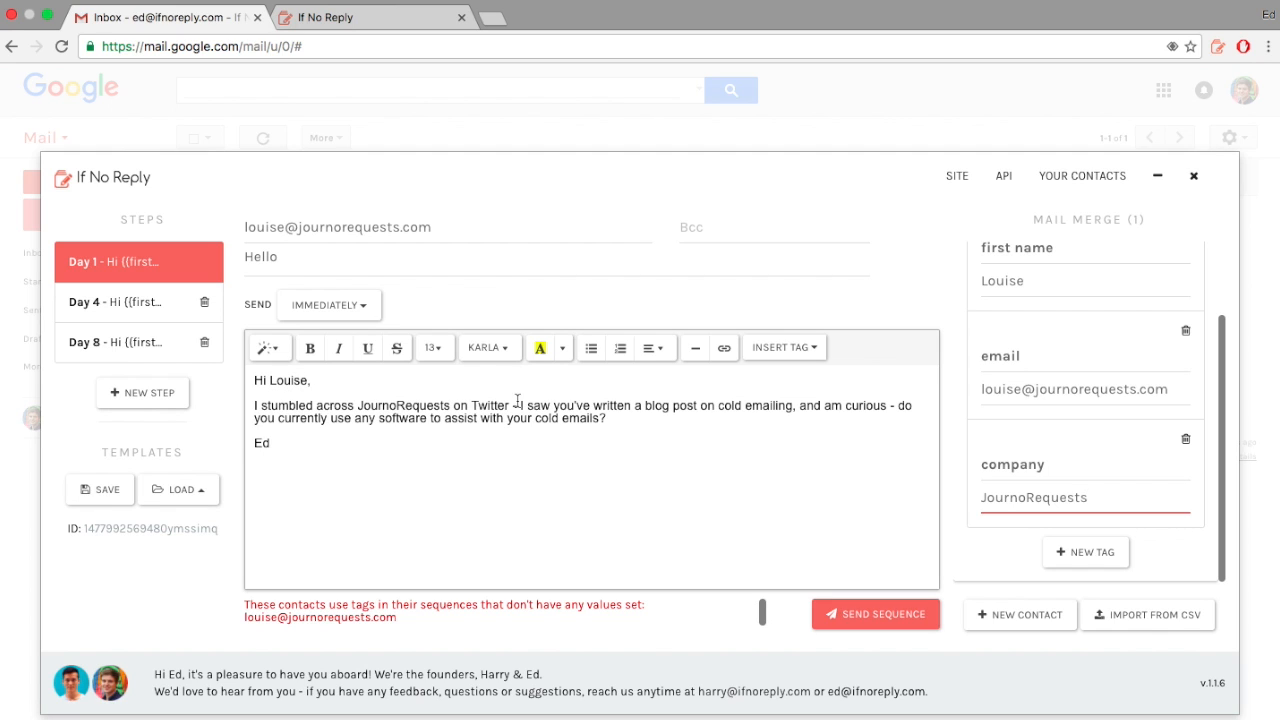
Step: Check the Day 4, Day 8 and Day 1 emails with tags filled, then collapse the contact's tag details
left_click(166, 314)
left_click(148, 344)
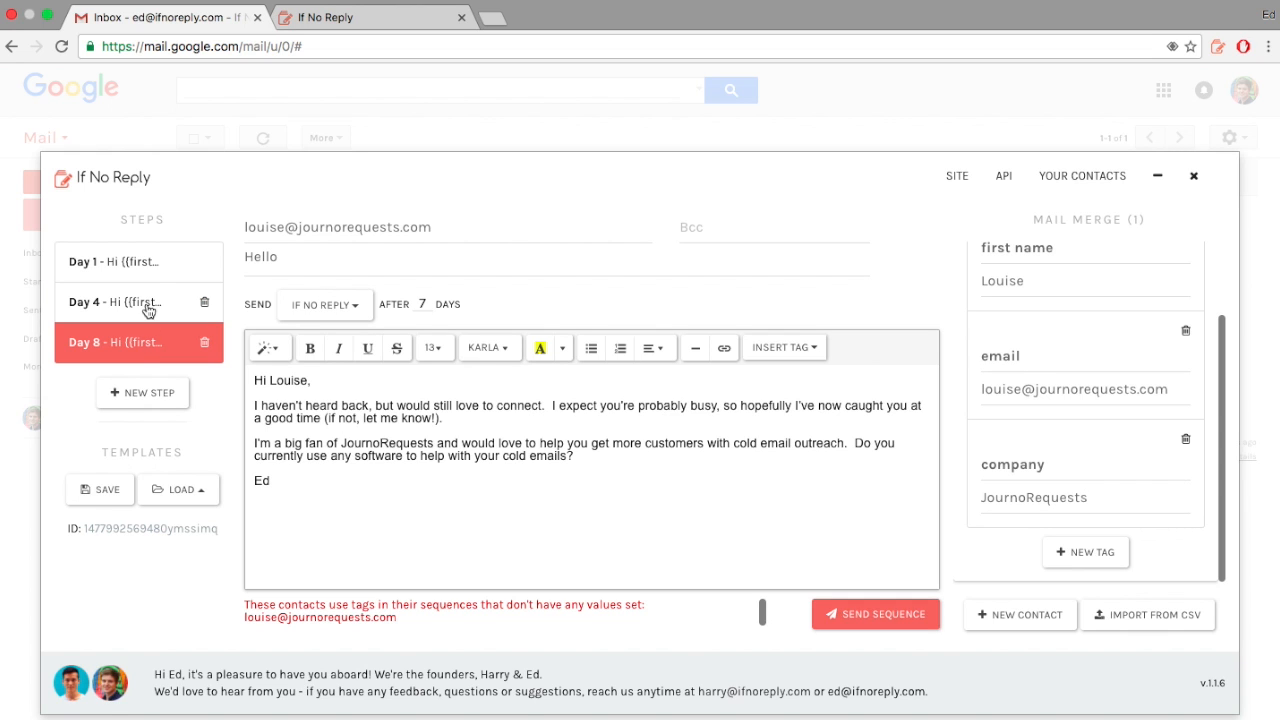
left_click(148, 266)
left_click(500, 477)
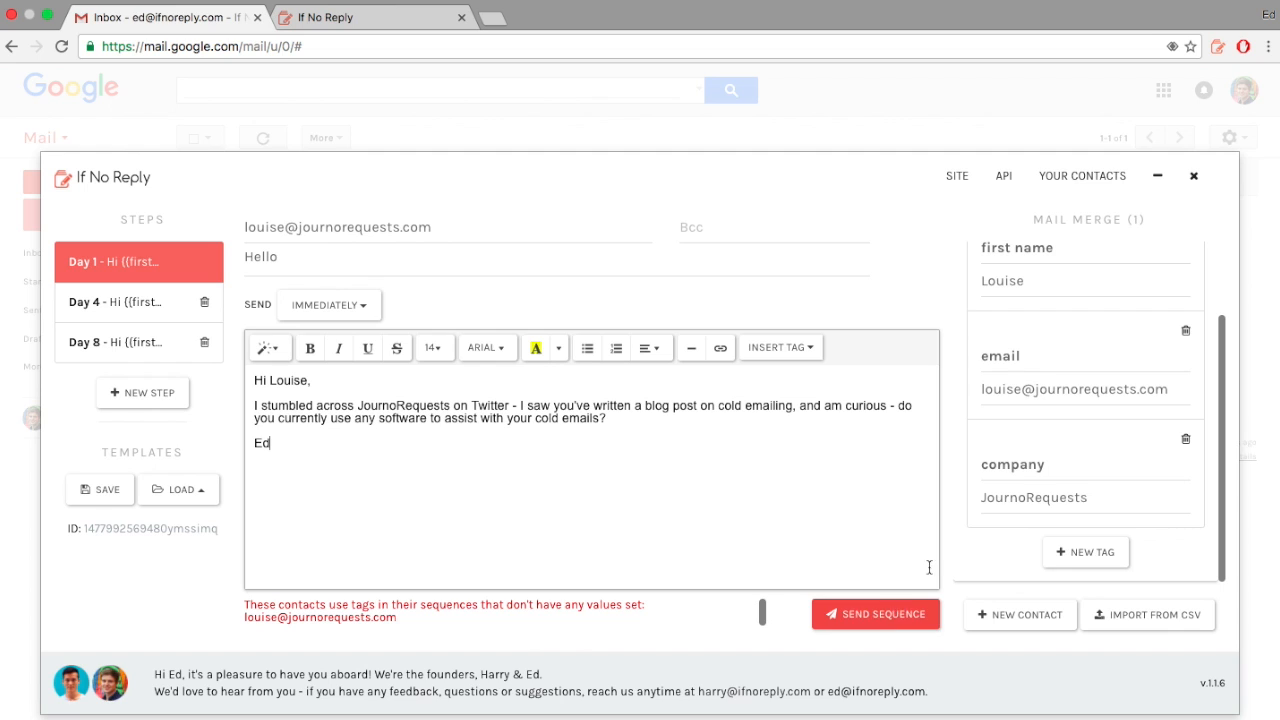
scroll(1071, 466, "up", 1)
scroll(1071, 466, "up", 2)
left_click(1043, 272)
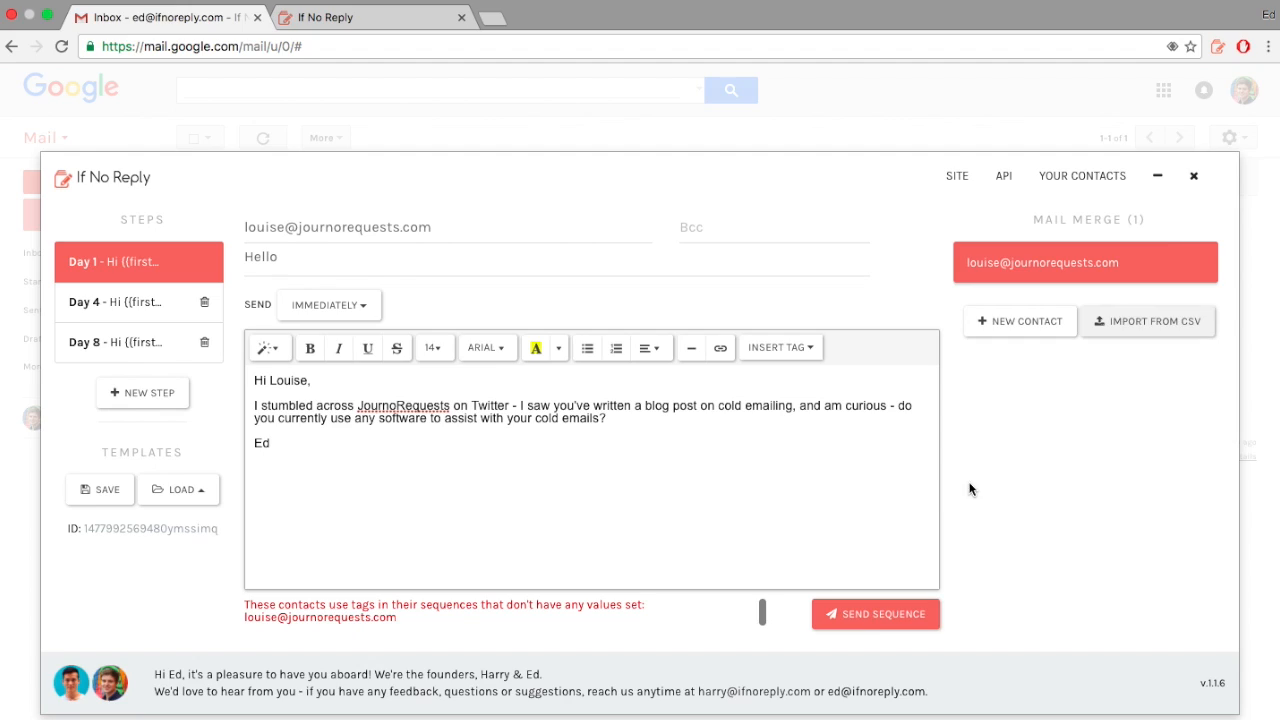
key("ctrl+Left")
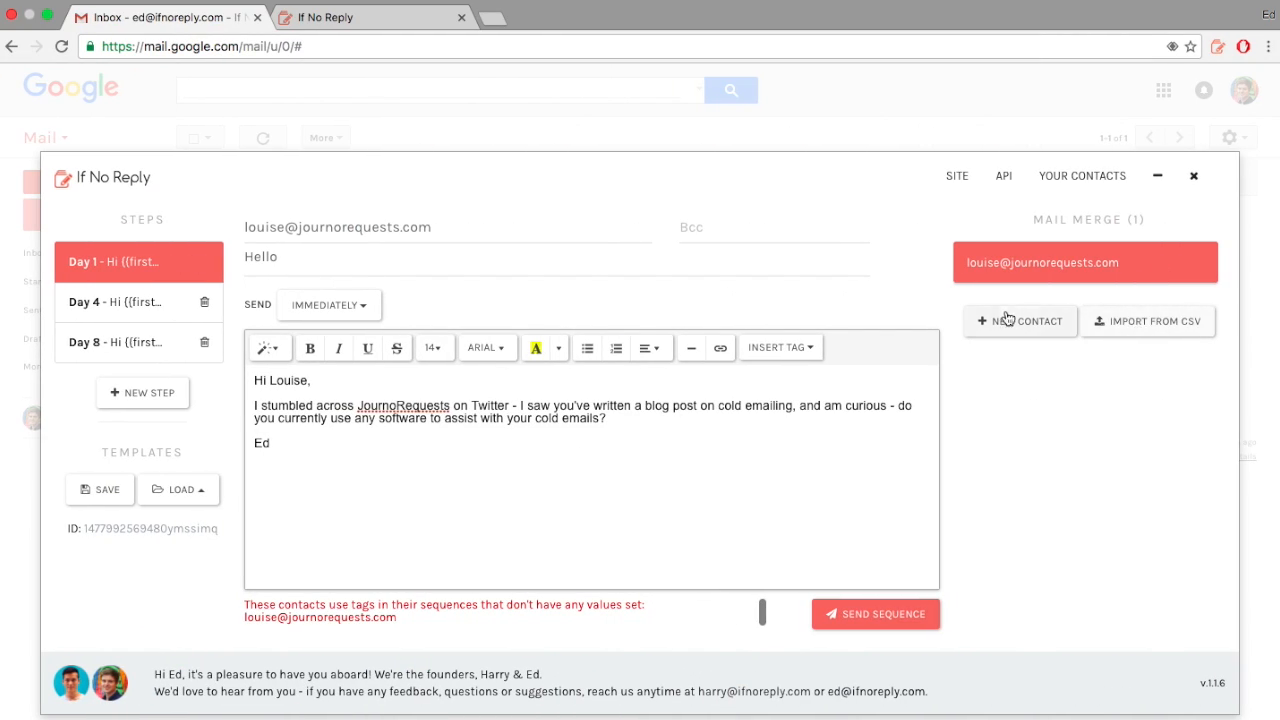
Step: Import the four contacts from prospects.csv, replacing the single earlier contact
left_click(1125, 322)
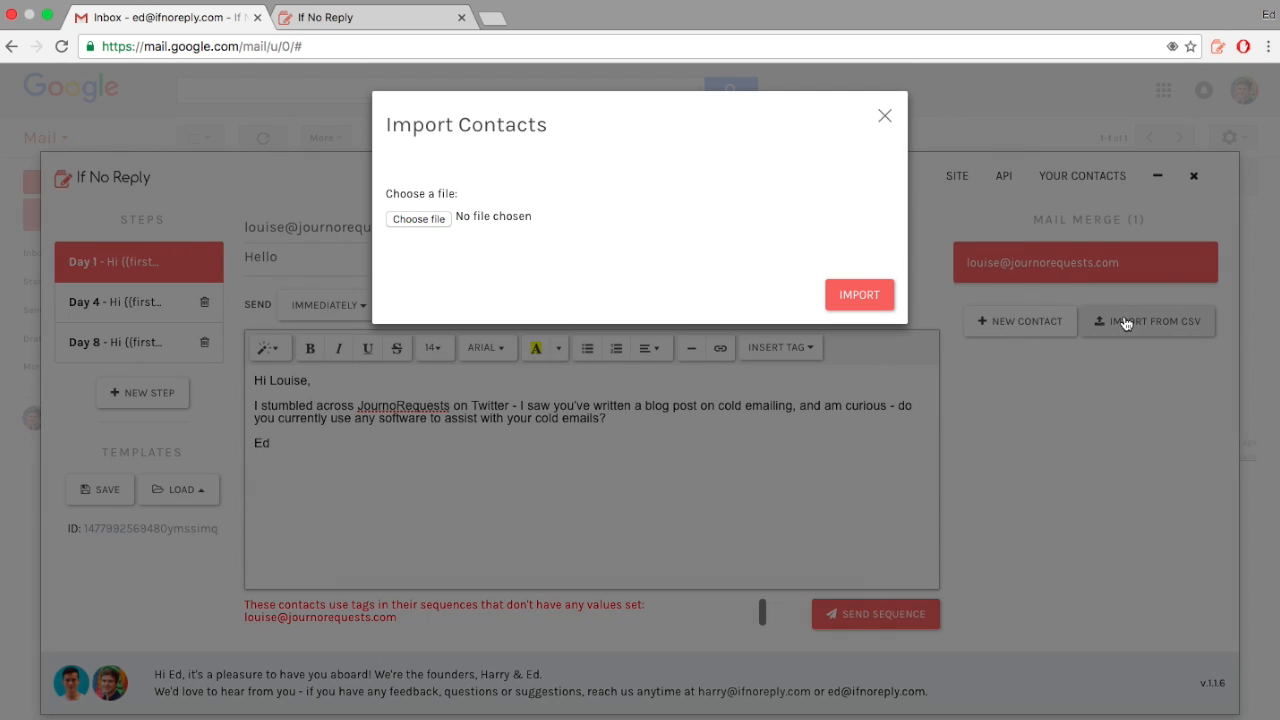
left_click(418, 220)
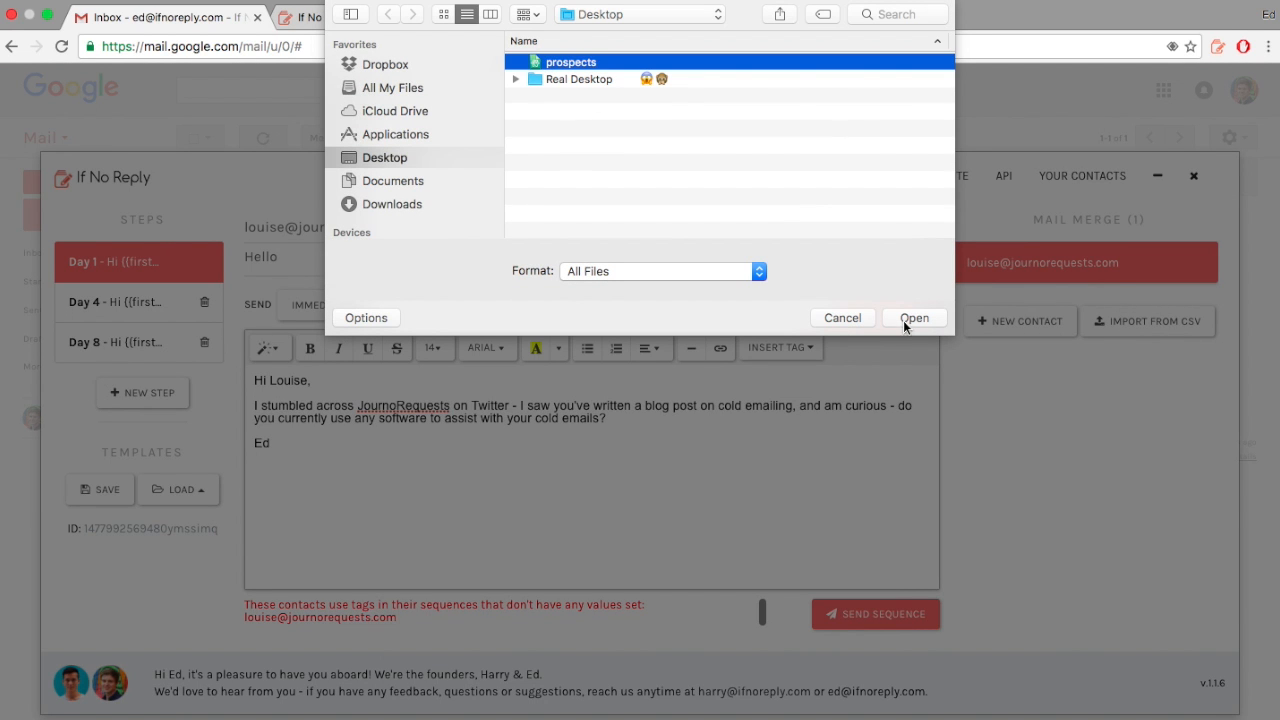
left_click(912, 318)
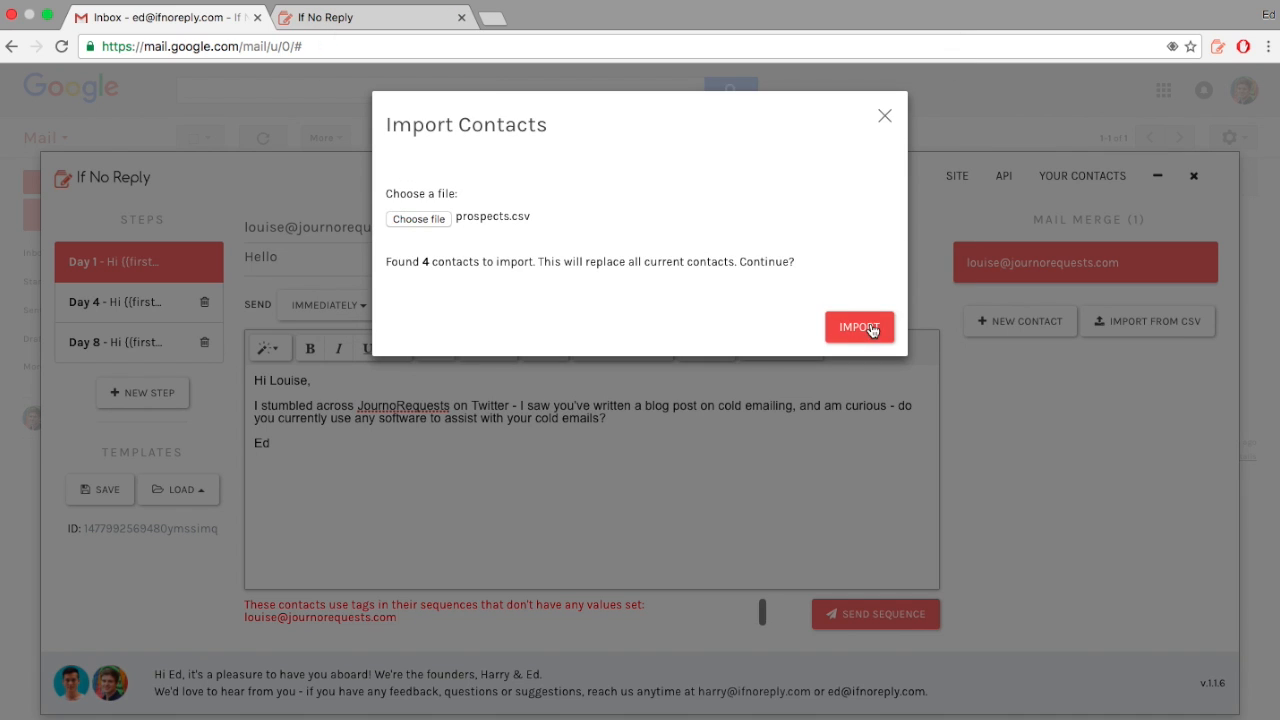
left_click(871, 329)
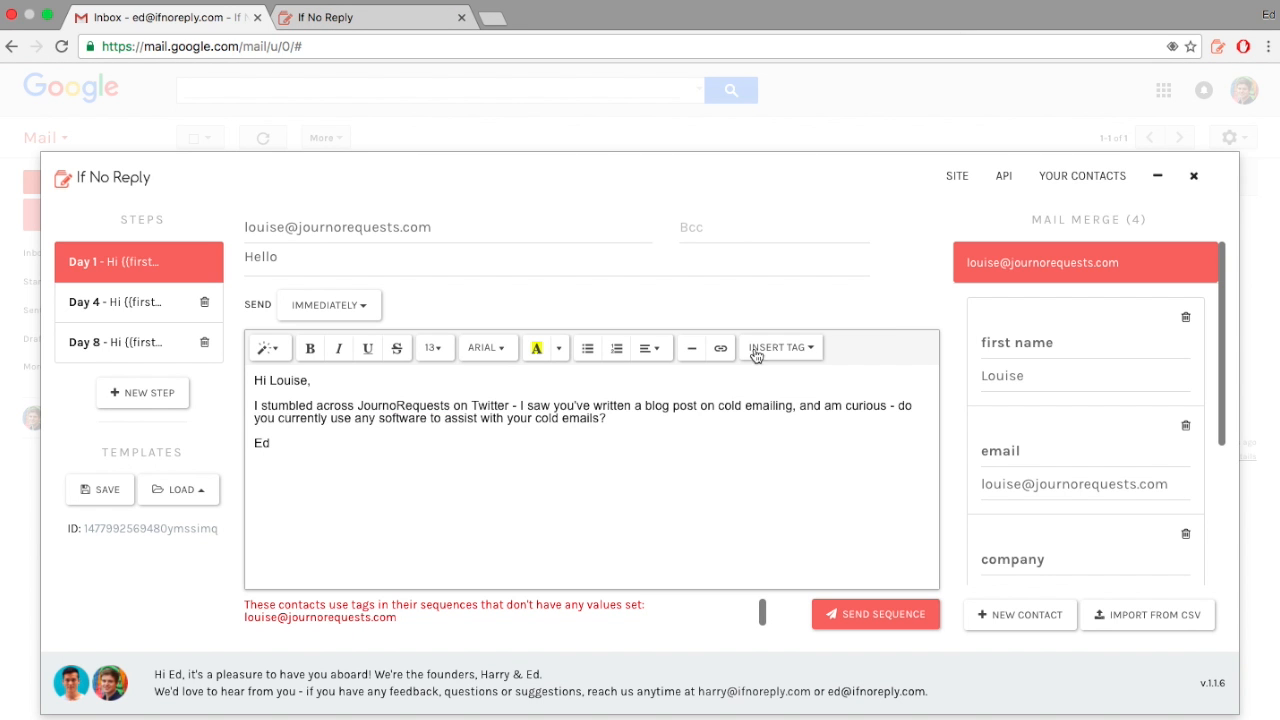
Step: Open the second contact's personalised email and replace its first name tag value
left_click(1013, 271)
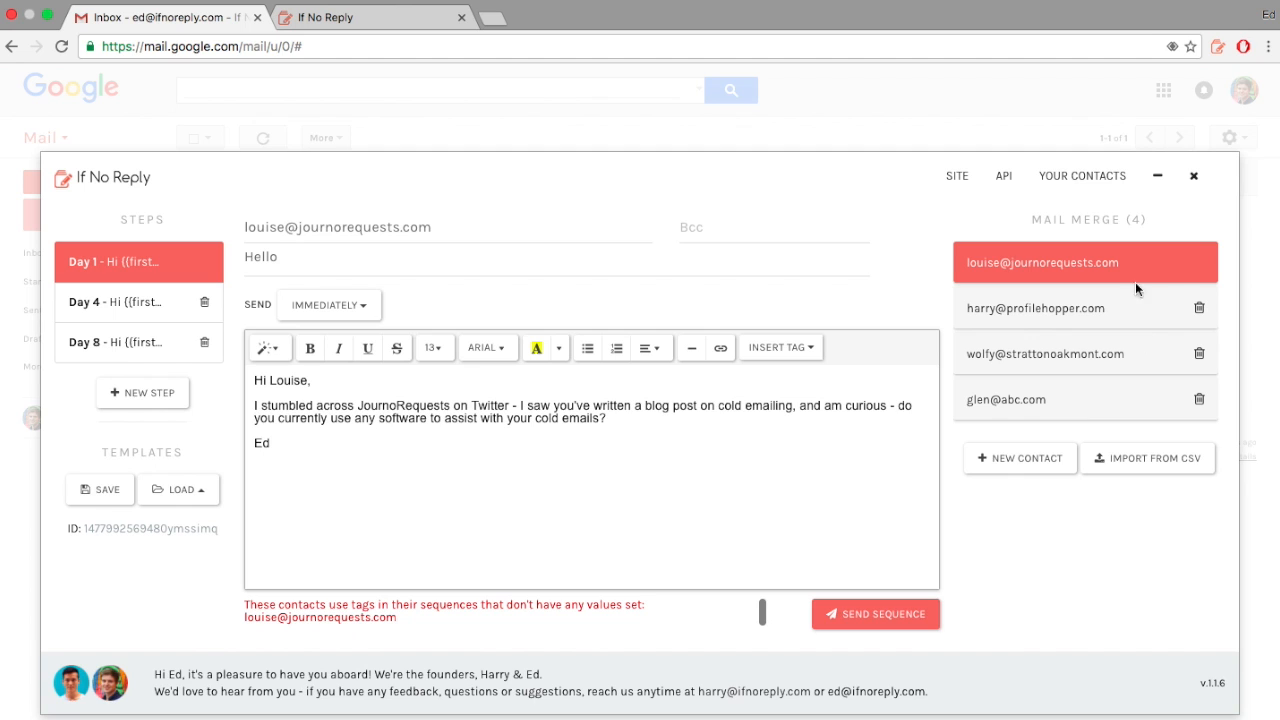
left_click(1034, 310)
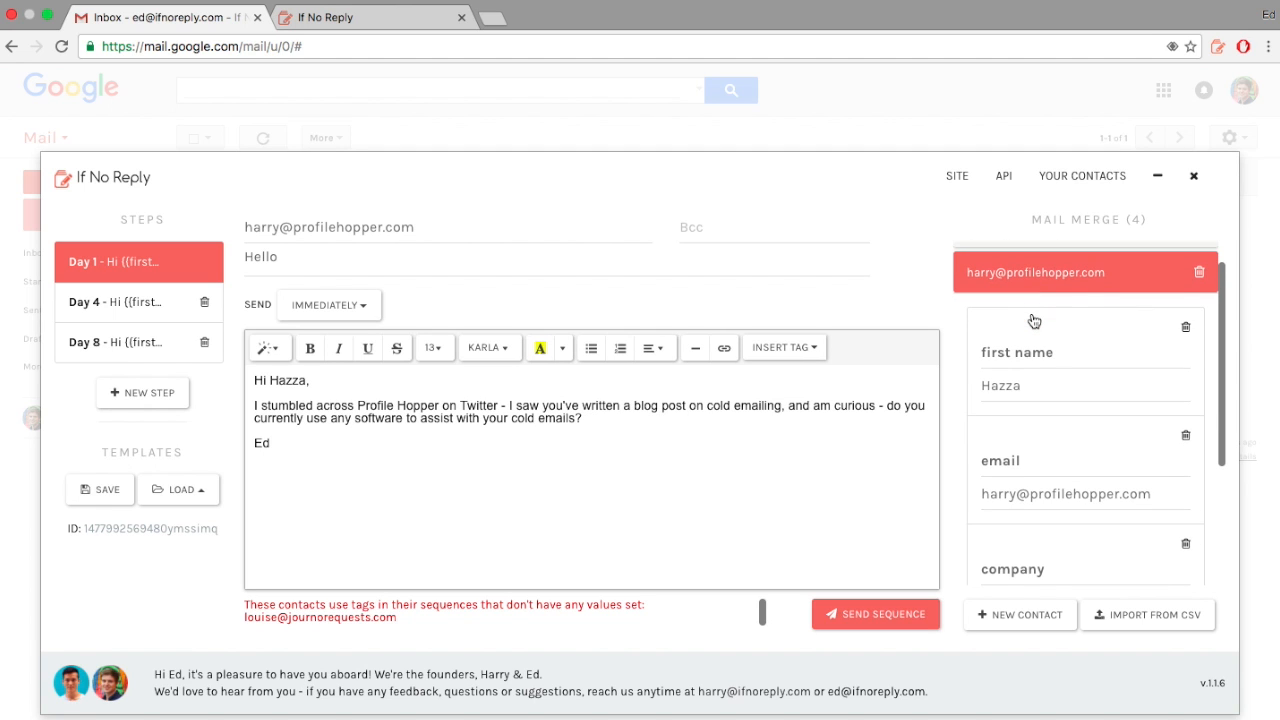
scroll(1034, 321, "up", 1)
scroll(1034, 321, "down", 1)
scroll(1034, 321, "down", 1)
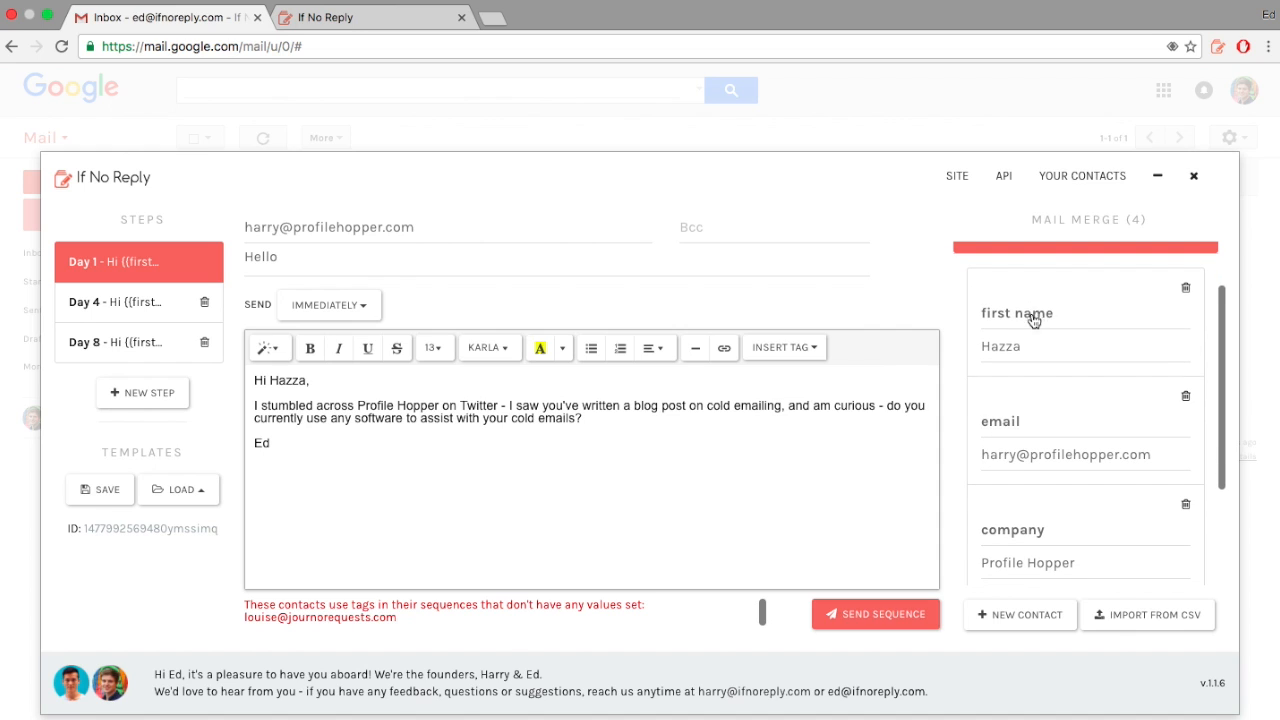
double_click(1050, 345)
type("Harry")
scroll(1094, 374, "up", 2)
left_click(1034, 305)
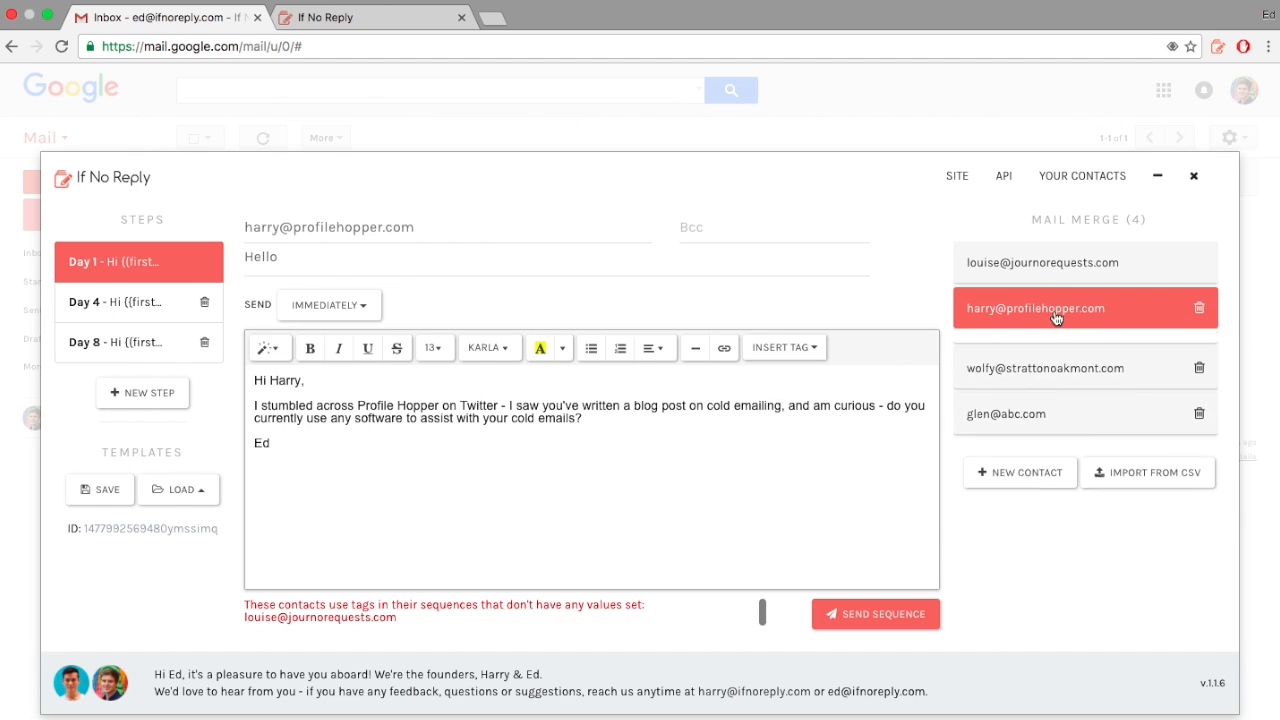
Step: Preview the Stratton Oakmont and Always Be Closing emails, ending on the JournoRequests contact's email
left_click(1049, 366)
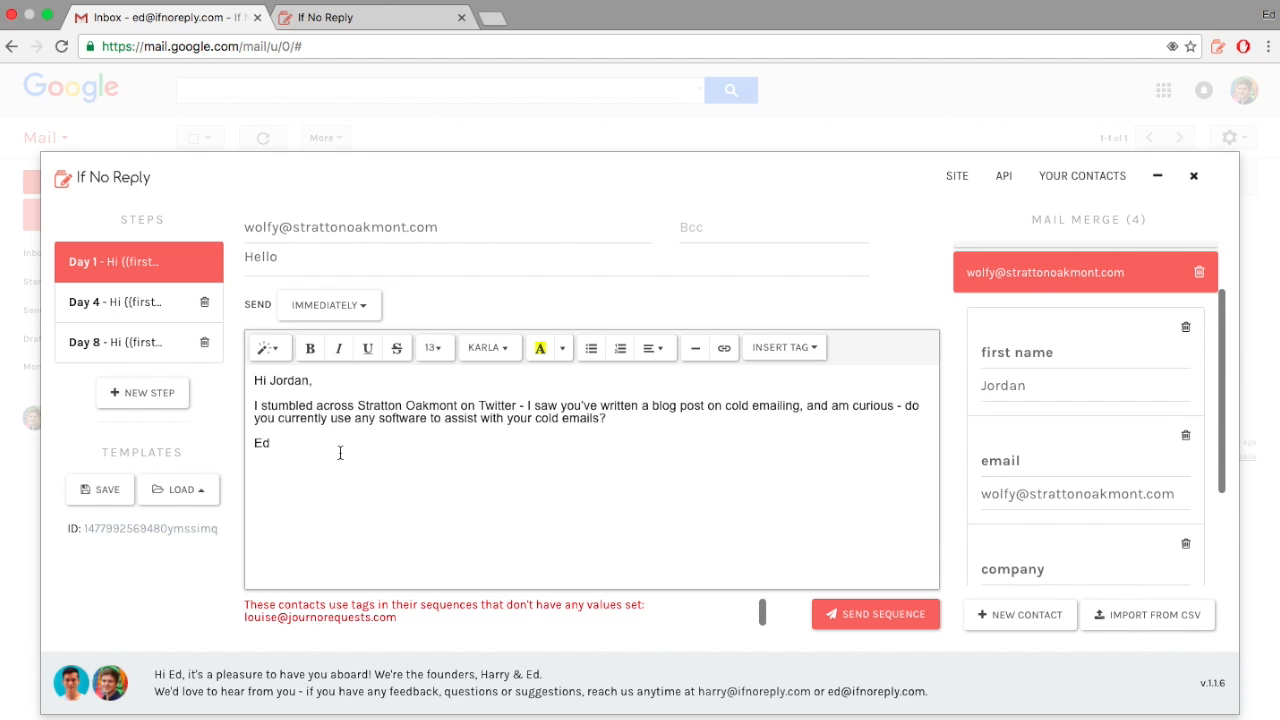
scroll(1046, 280, "up", 2)
left_click(1046, 354)
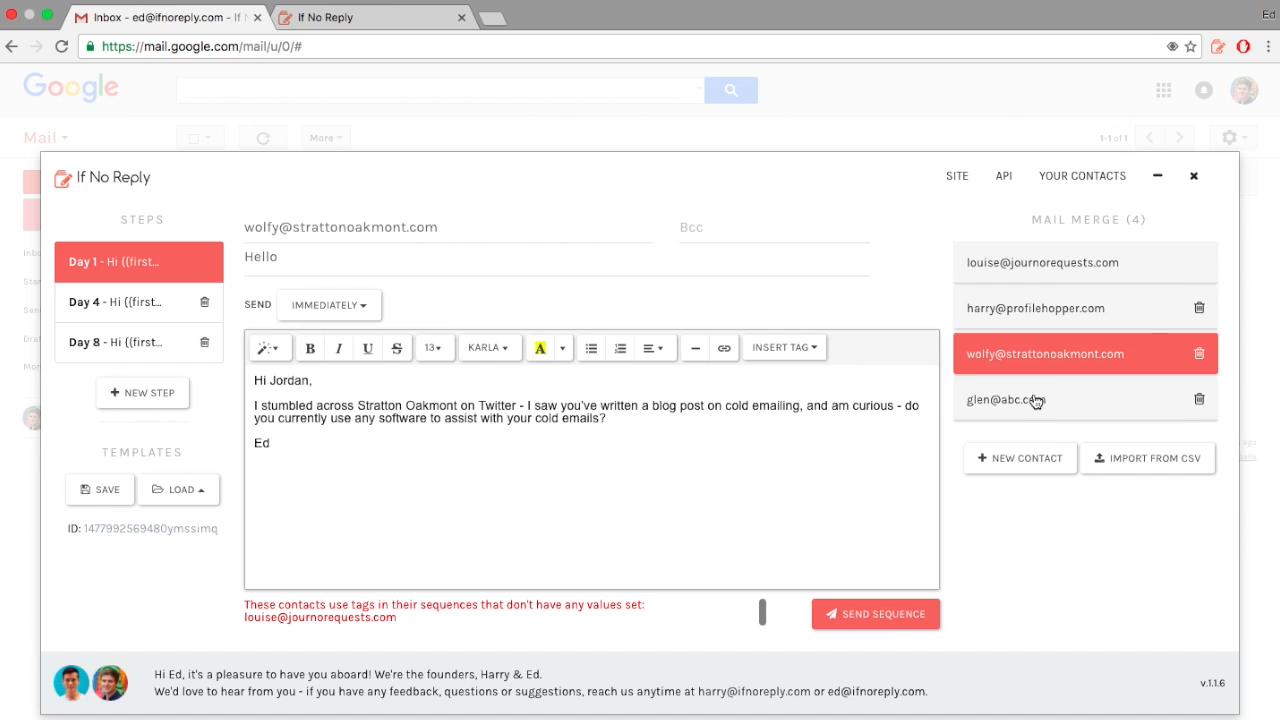
left_click(1038, 400)
scroll(1068, 338, "down", 3)
scroll(1045, 284, "up", 1)
left_click(1044, 314)
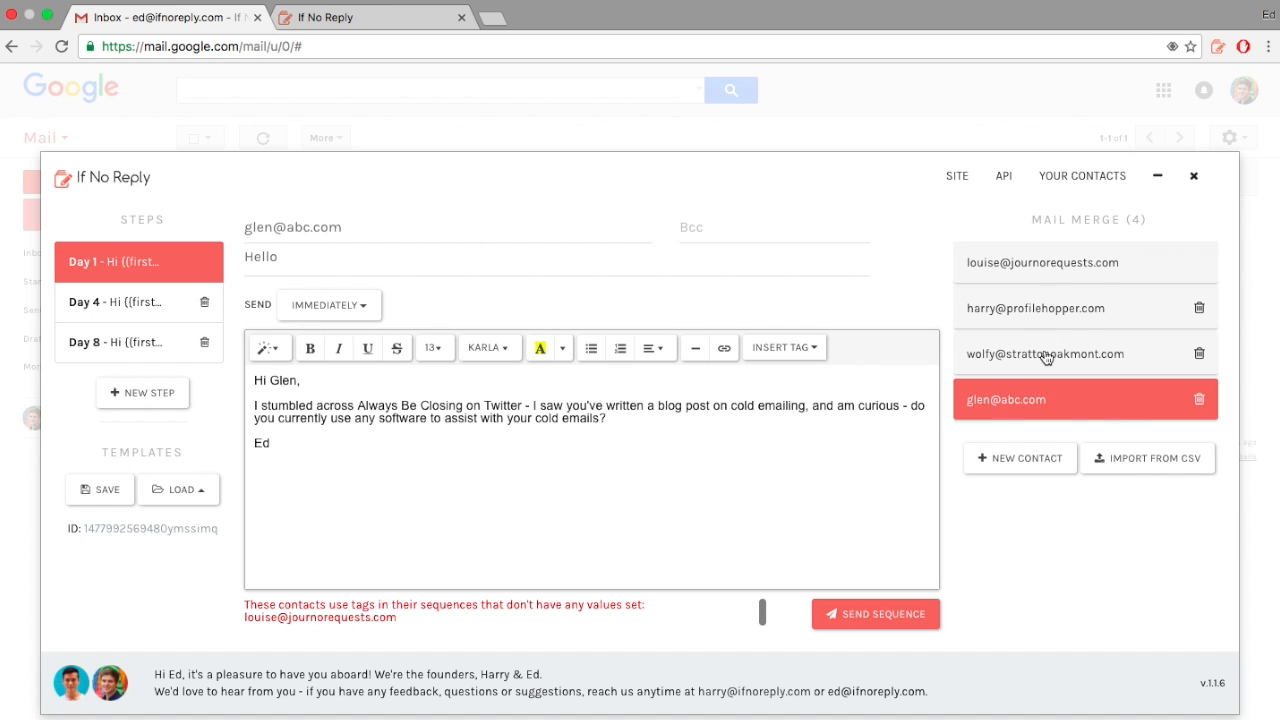
left_click(1023, 279)
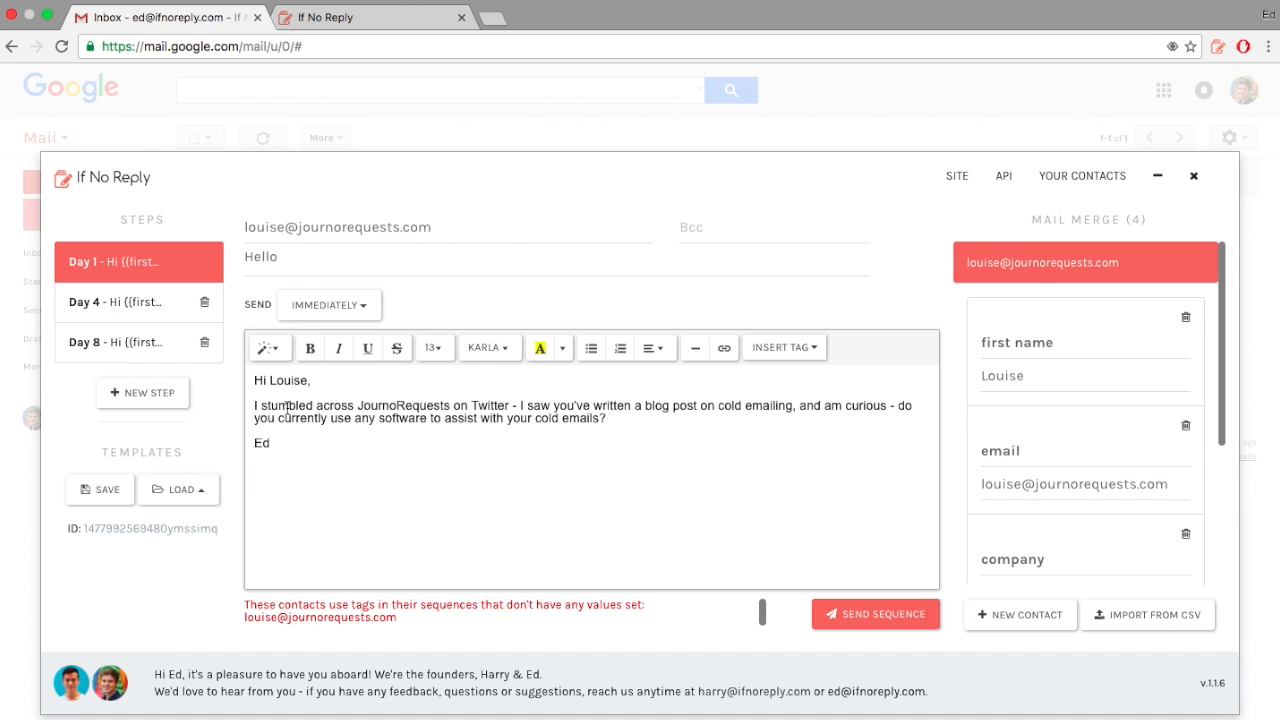
Step: Add 'looks like a great product, in fact I've just signed up!' plus a new line to the JournoRequests email
left_click(521, 405)
type("looks lik")
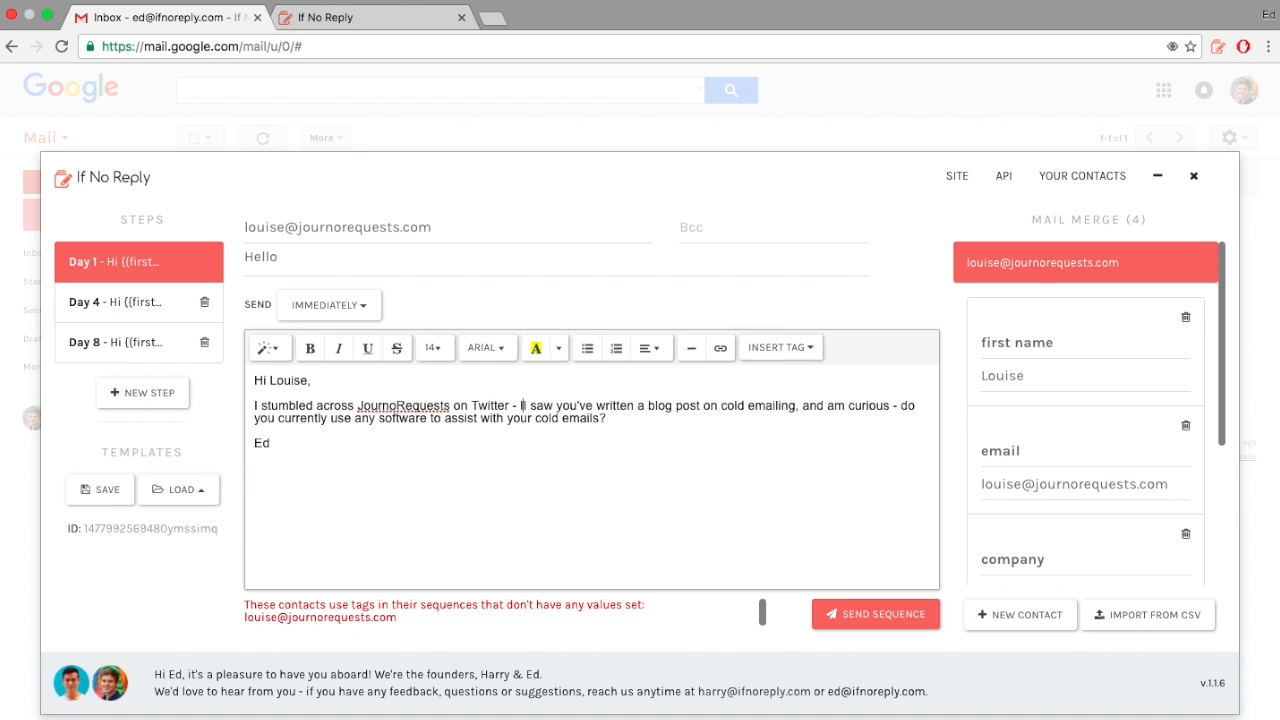
type("e a ")
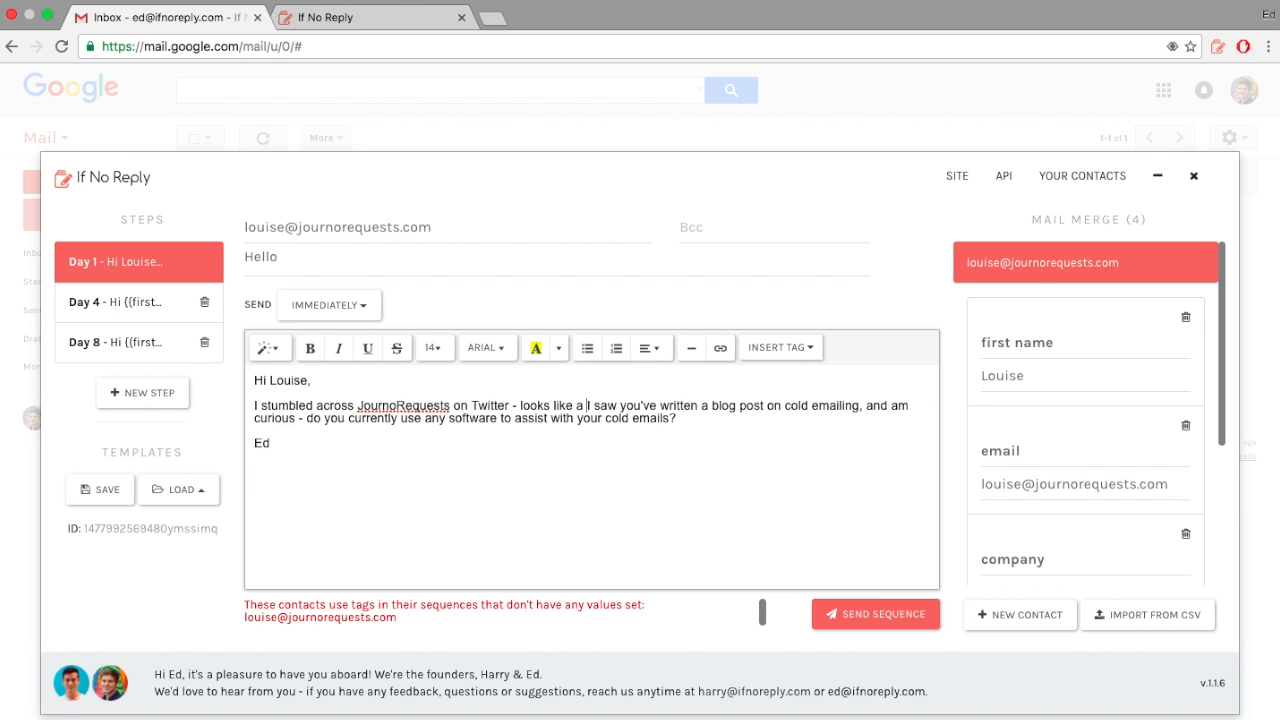
type("great produc")
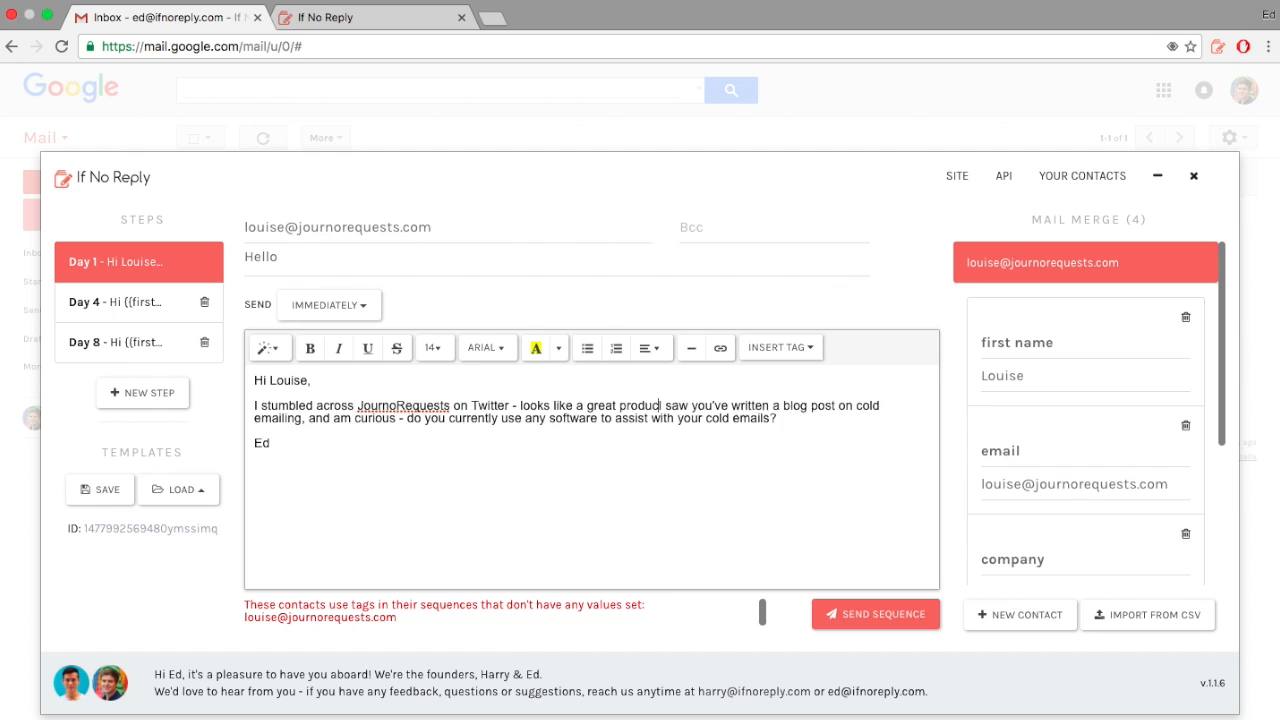
type("t, in fact I'v")
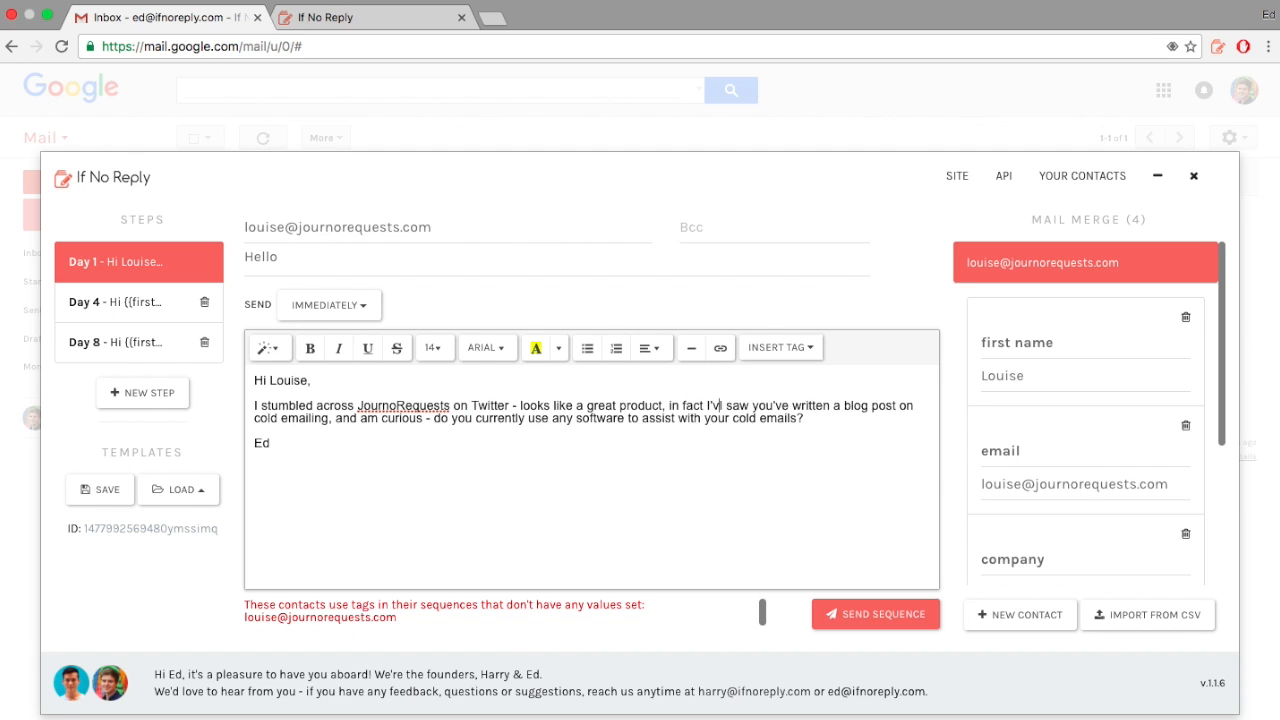
type("e just signed up")
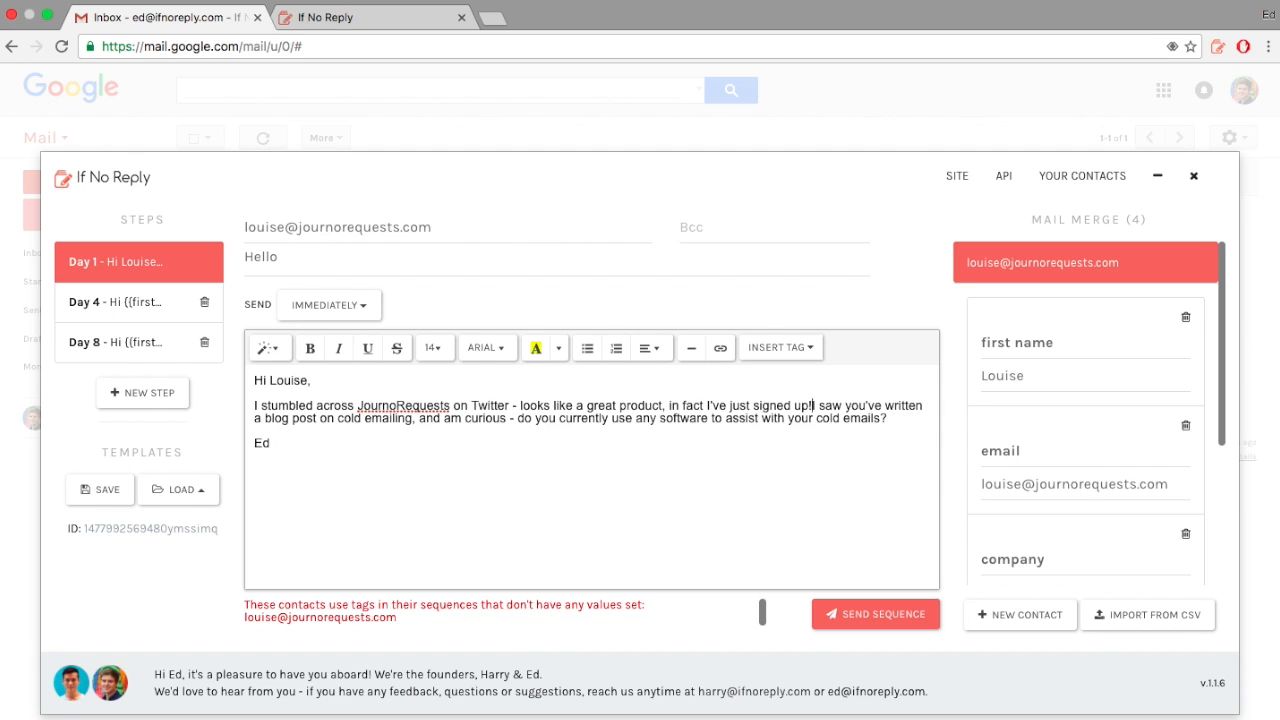
type("!")
key("Return")
type("I")
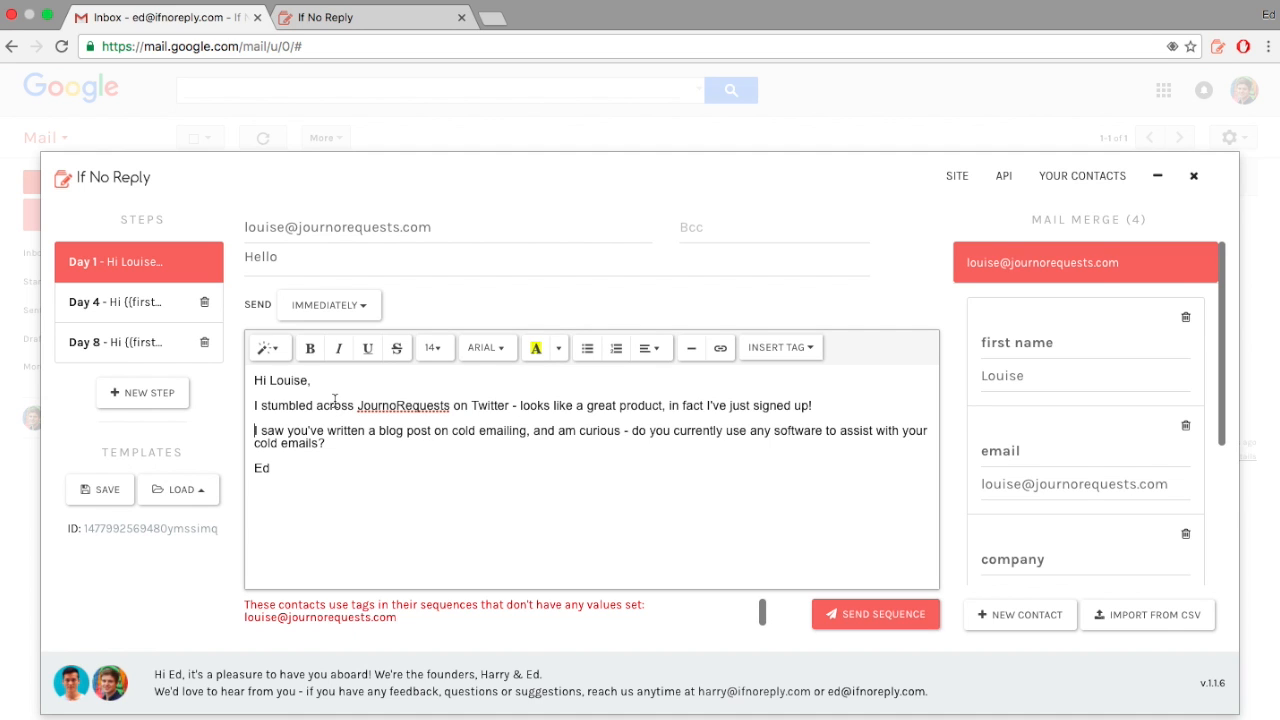
Step: Browse the contacts' Day 1 emails, settling on the Profile Hopper contact
left_click(1100, 272)
left_click(1076, 316)
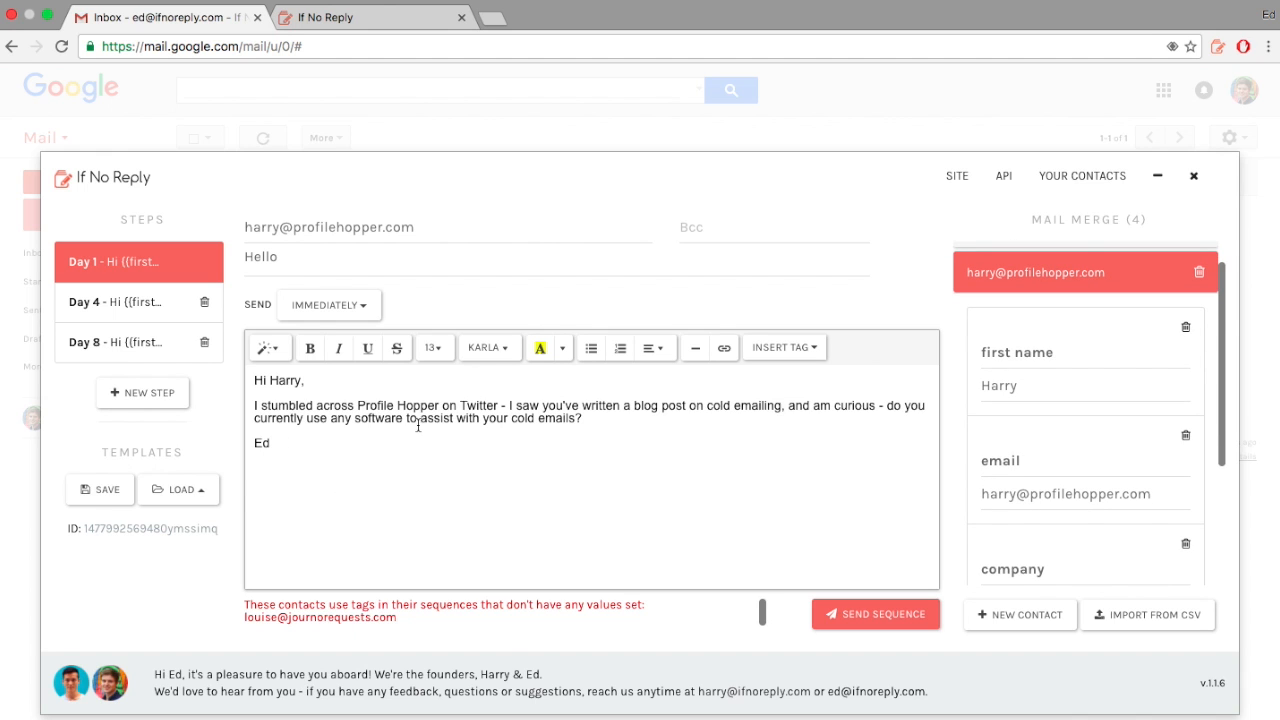
left_click(1025, 274)
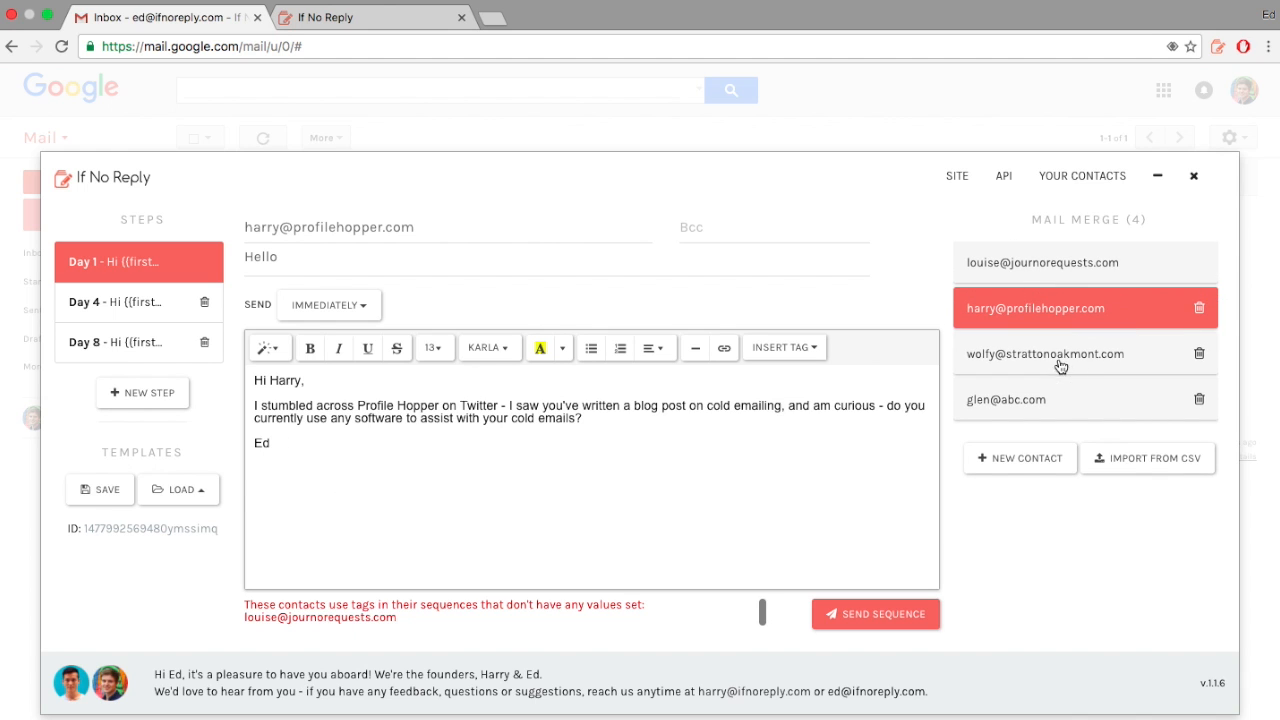
left_click(1060, 366)
left_click(1060, 286)
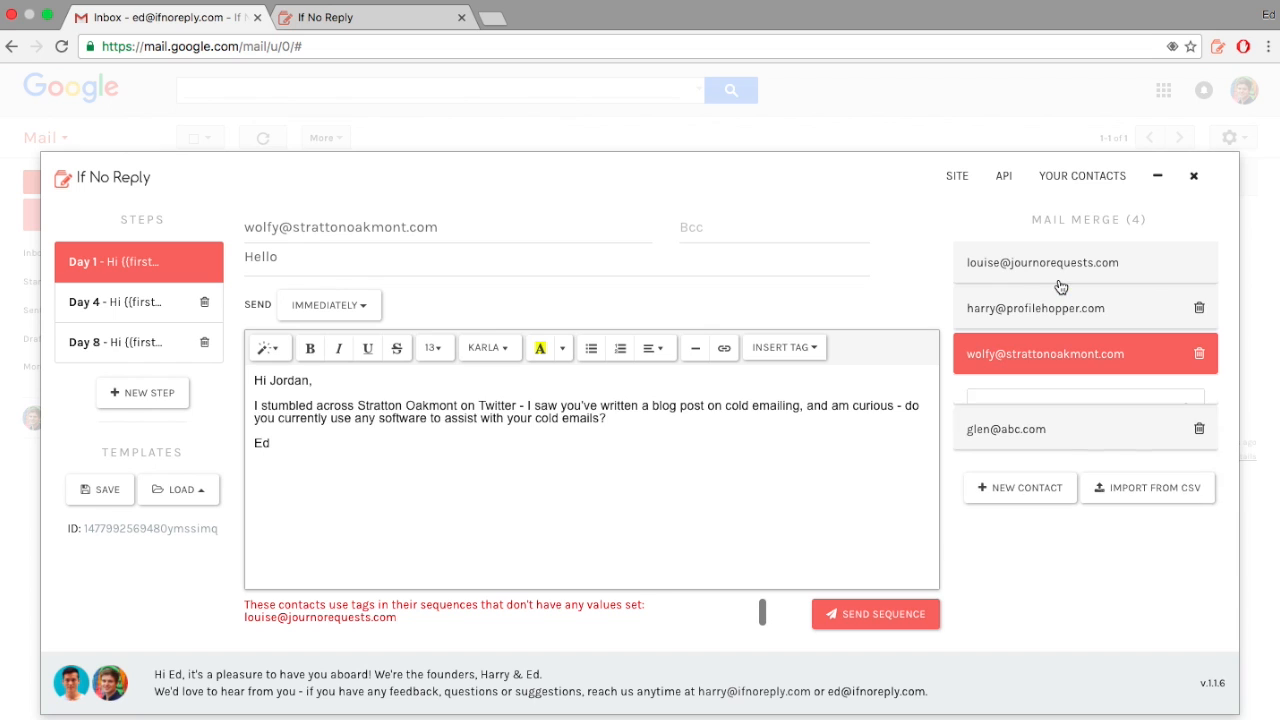
left_click(1057, 310)
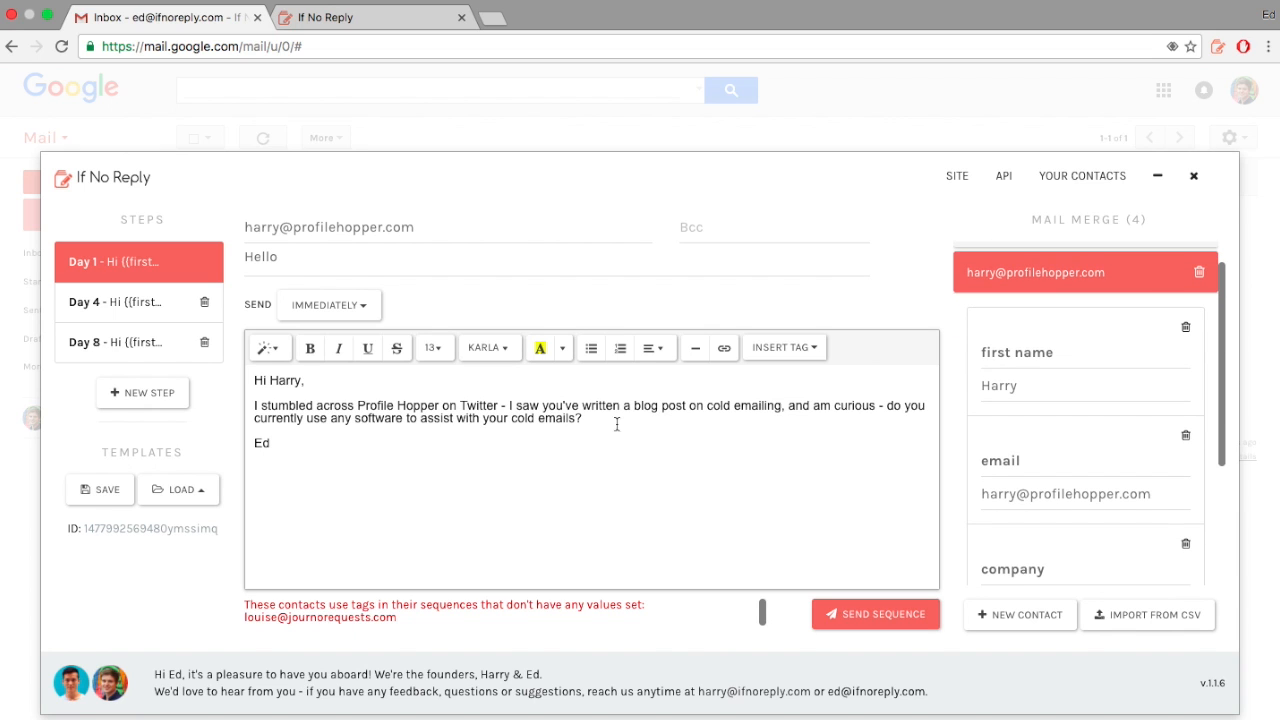
Step: Cut the Profile Hopper email body down to 'Something different!' and return to the JournoRequests contact
left_click_drag(597, 418, 435, 400)
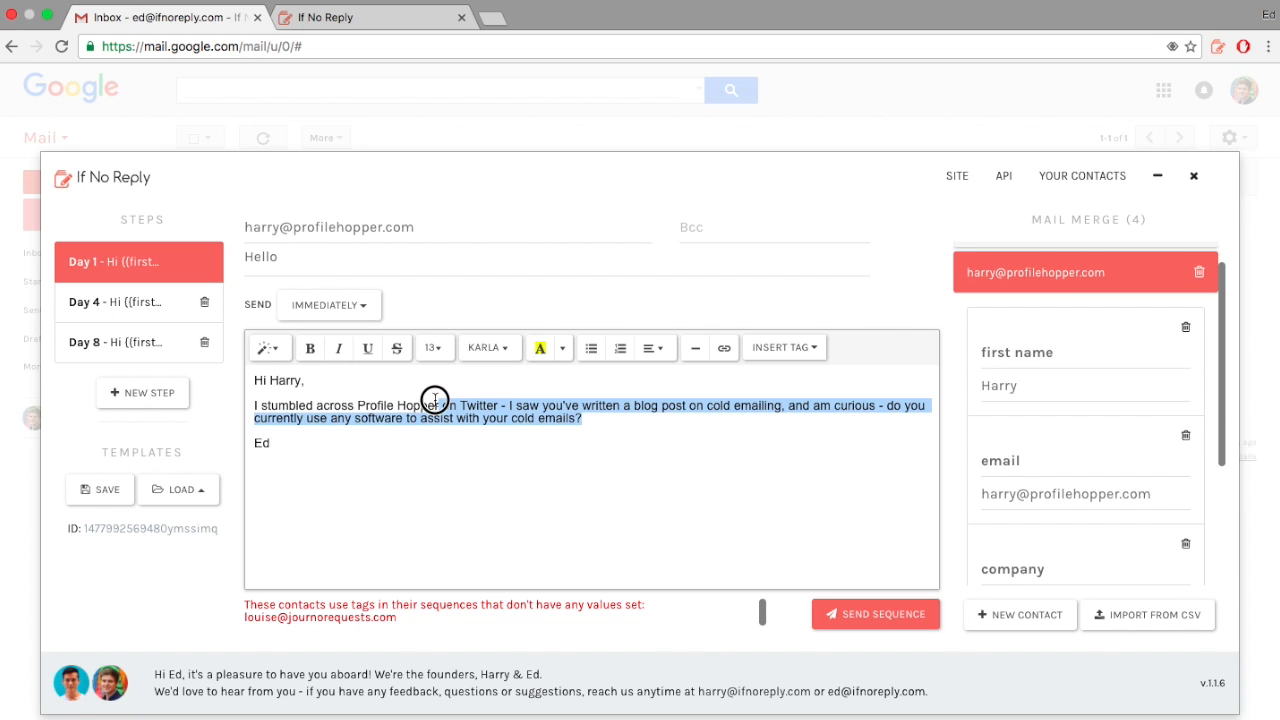
key("BackSpace")
key("alt+BackSpace")
key("alt+BackSpace")
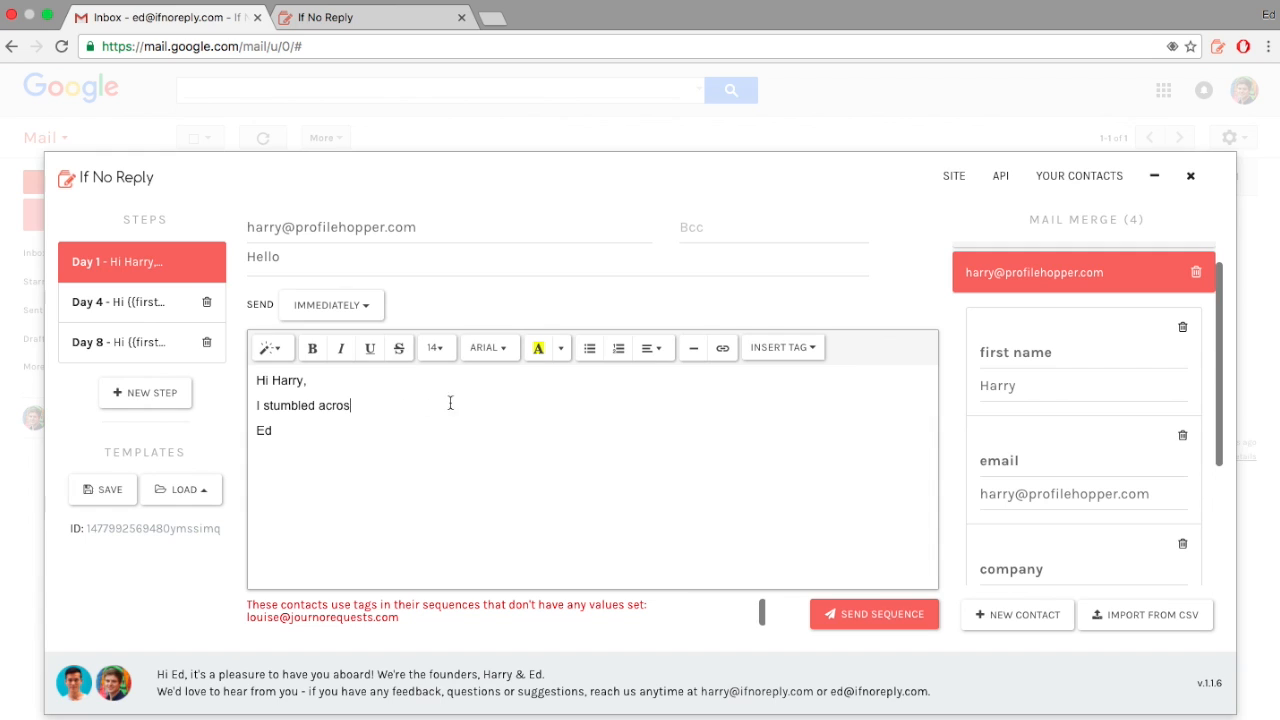
key("super+Left")
key("shift+super+Right")
type("Something different!")
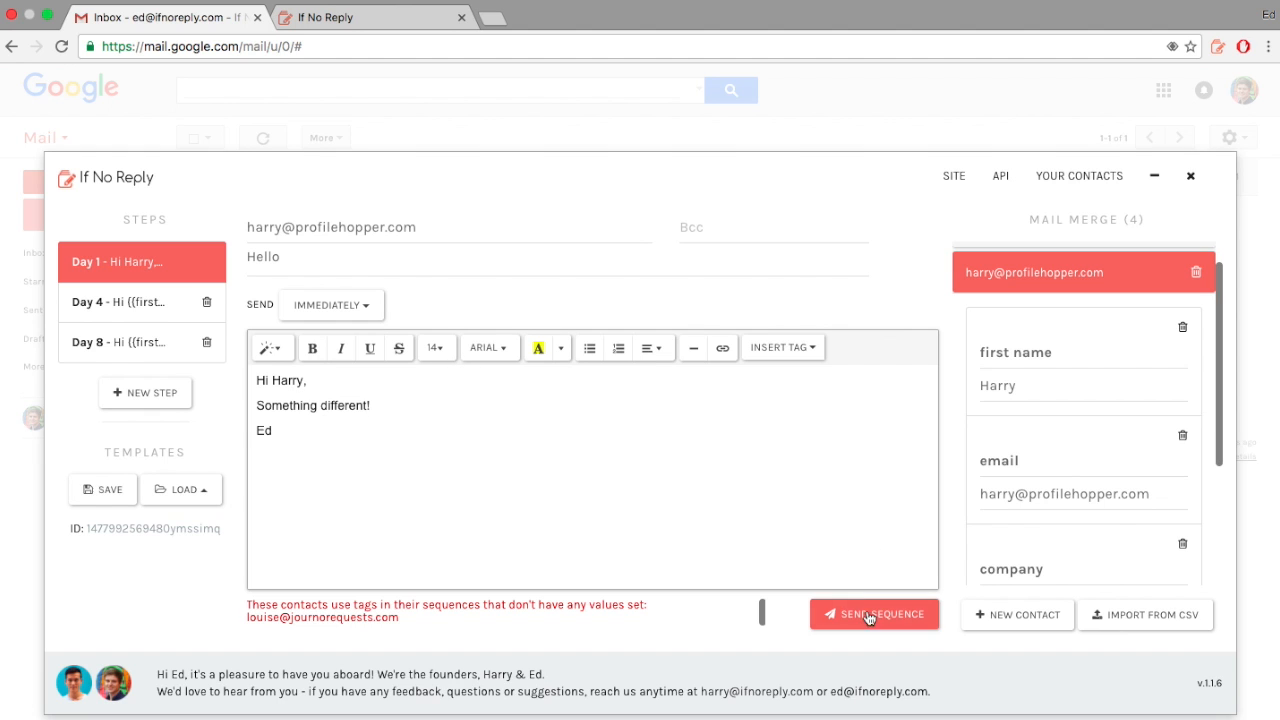
scroll(1110, 310, "up", 1)
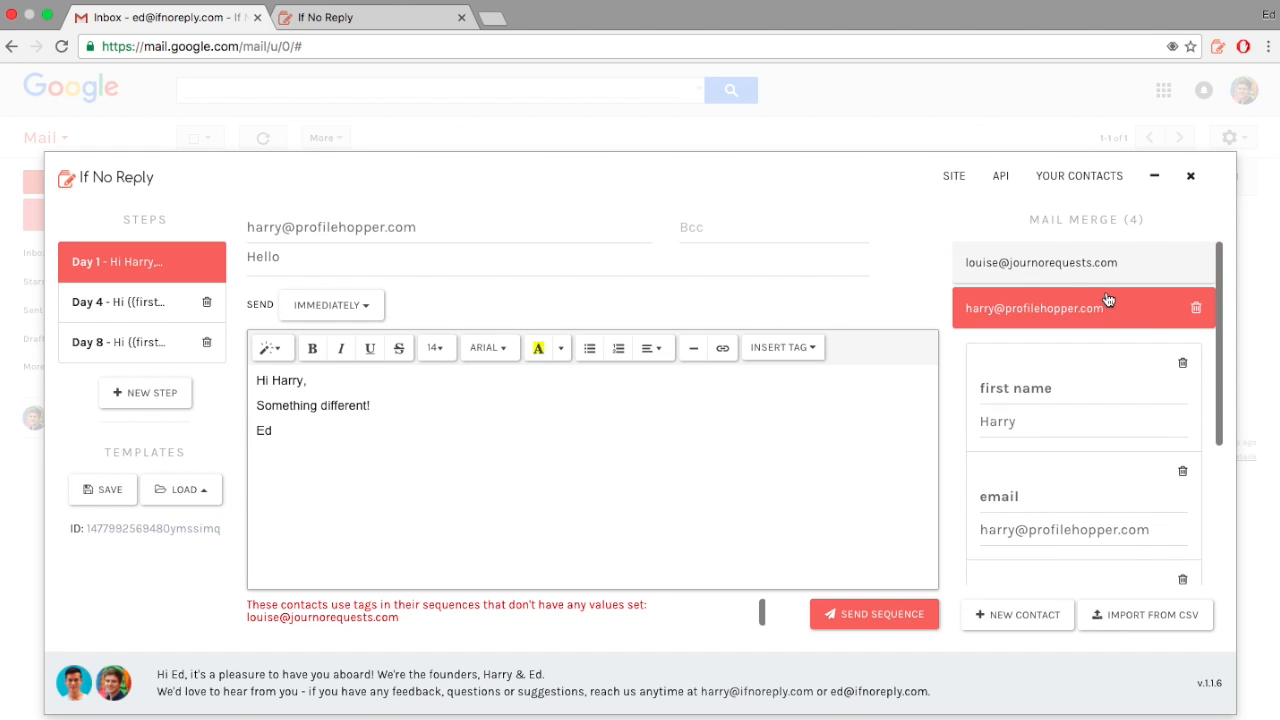
left_click(1062, 262)
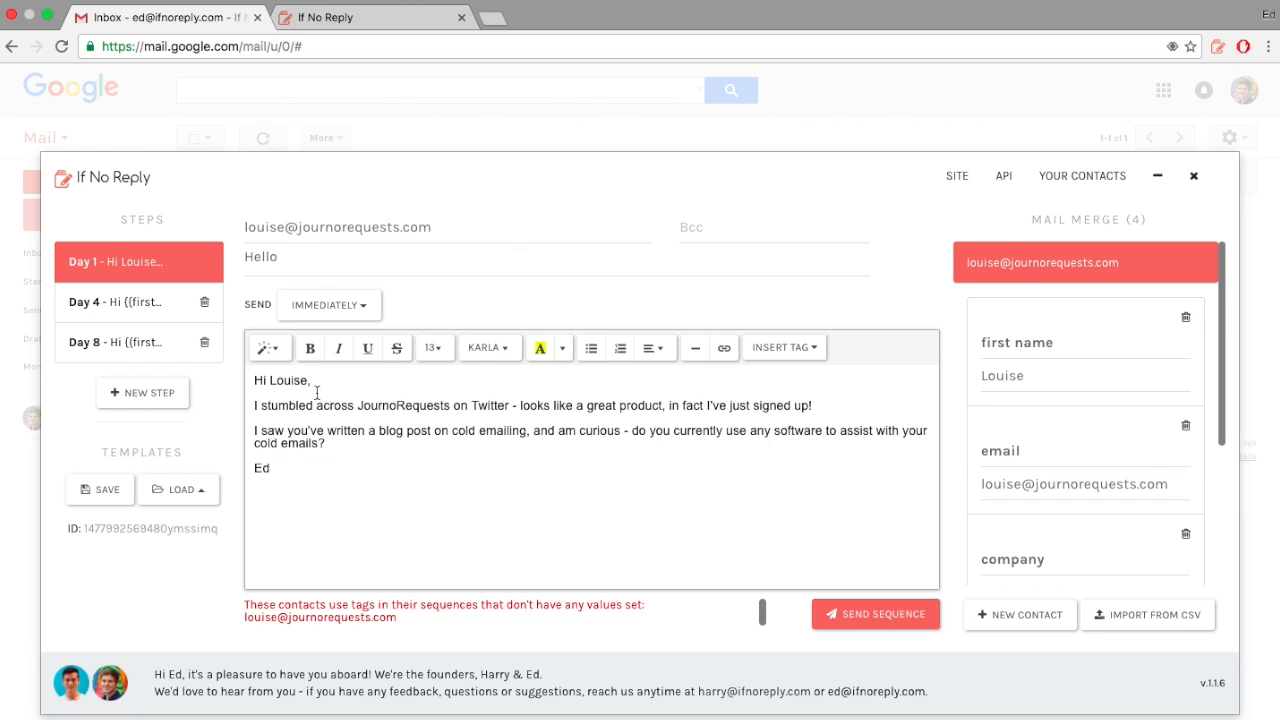
left_click(1036, 266)
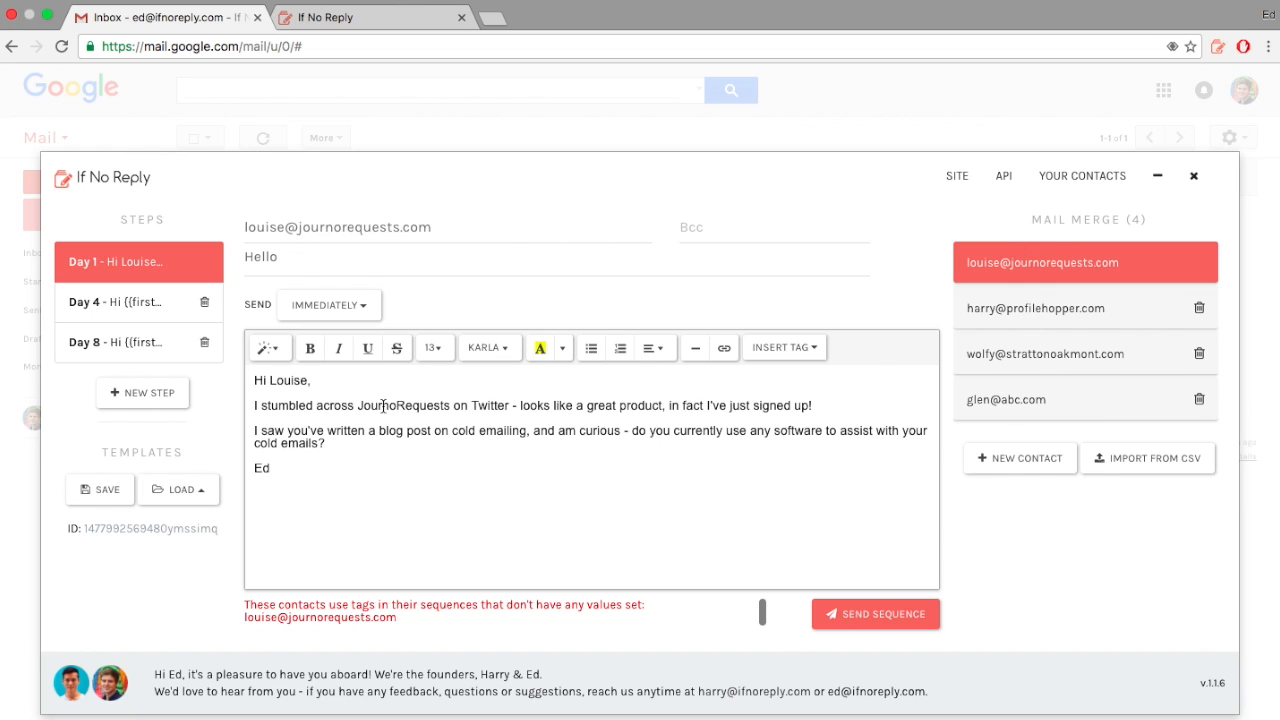
Step: Delete the 'Do you have 15 minutes…' call request from JournoRequests' Day 4 follow-up
left_click(118, 302)
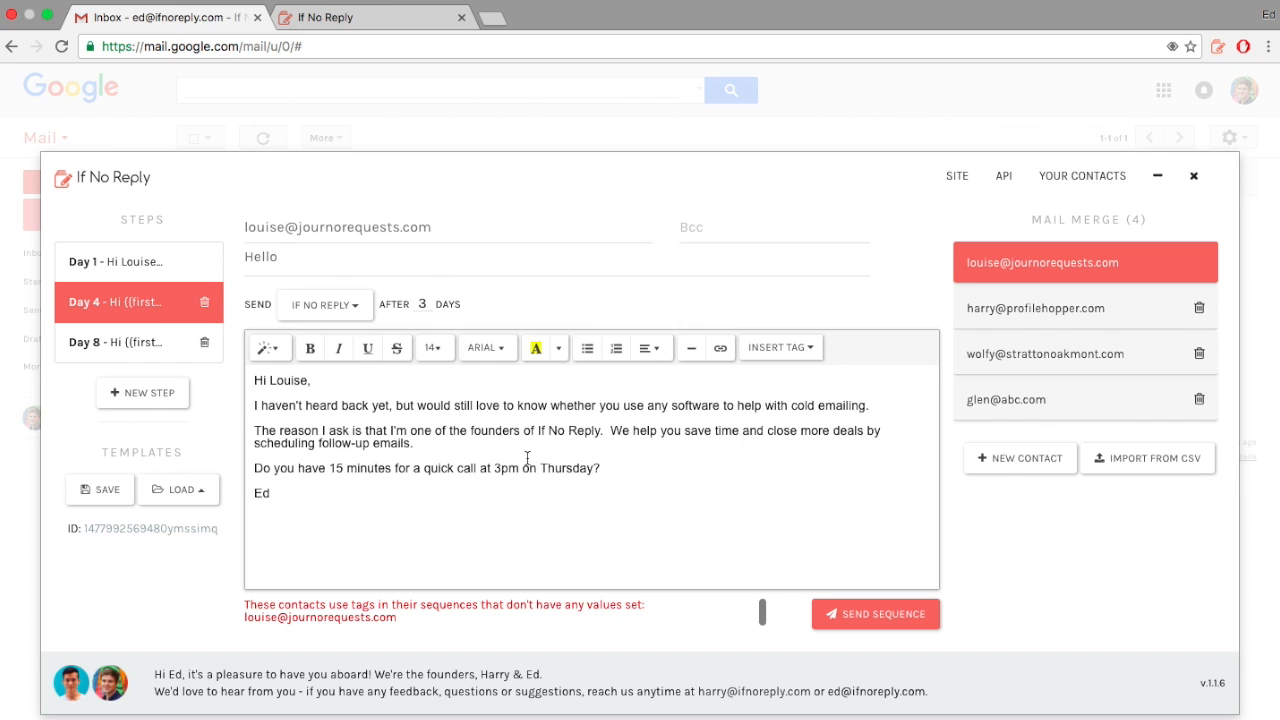
triple_click(497, 467)
key("BackSpace")
key("BackSpace")
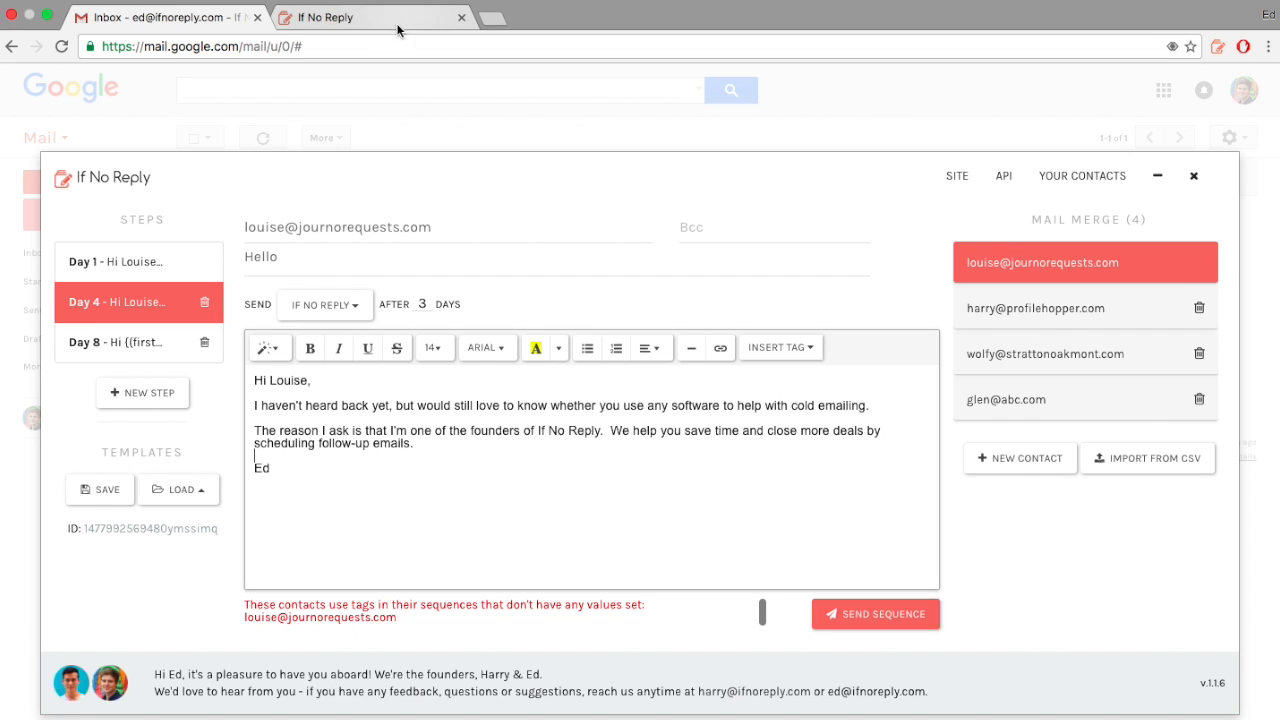
Step: Tick the JournoRequests contact on Your Contacts, check its OPTIONS list, then return to Gmail
left_click(356, 22)
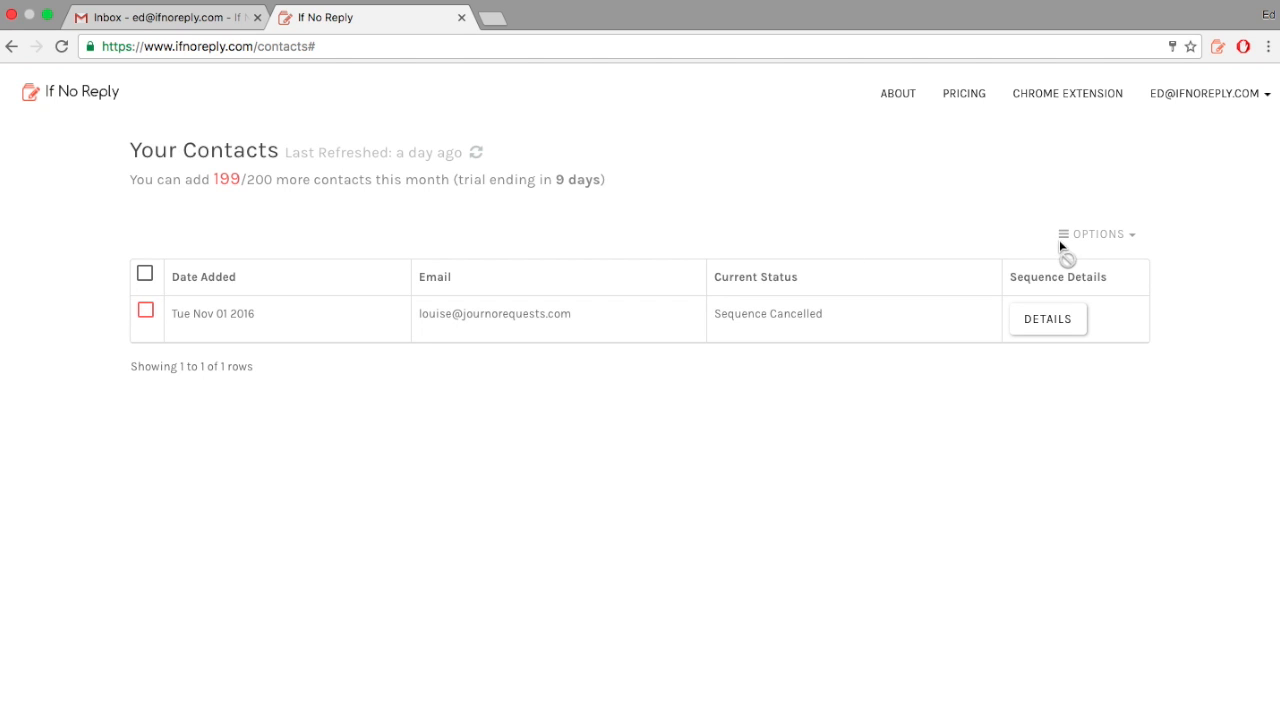
left_click(147, 313)
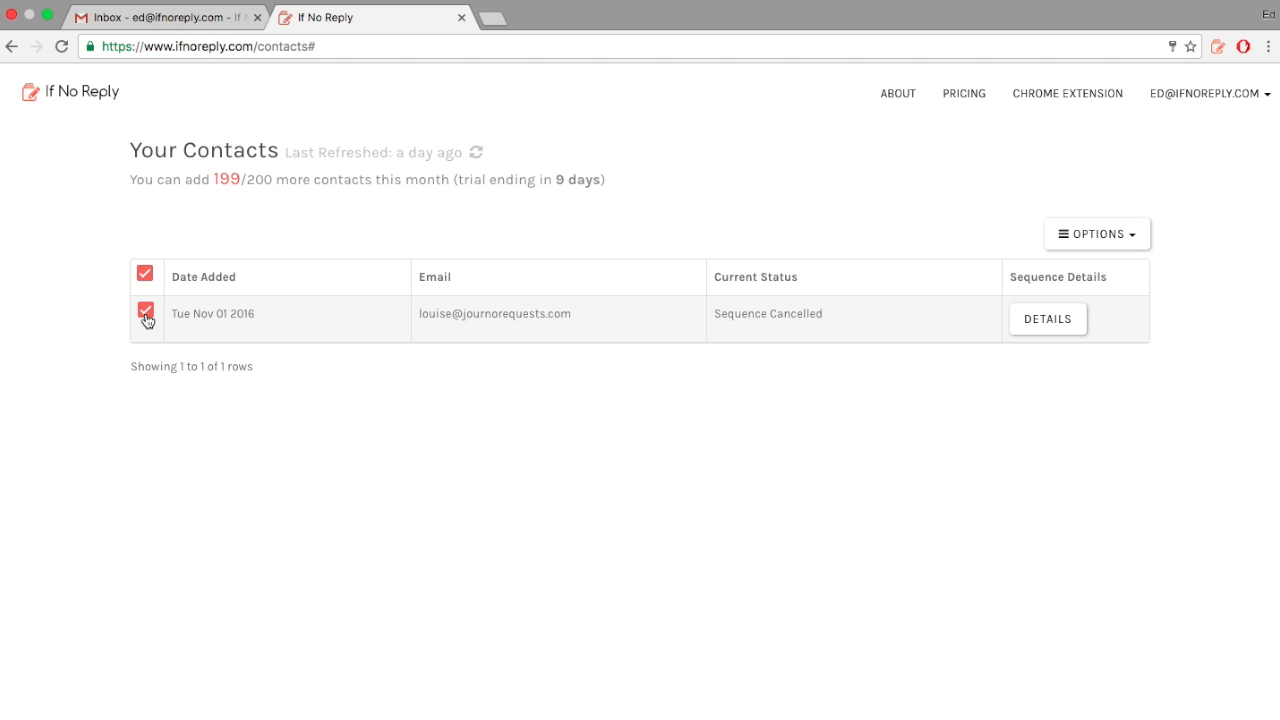
left_click(1130, 240)
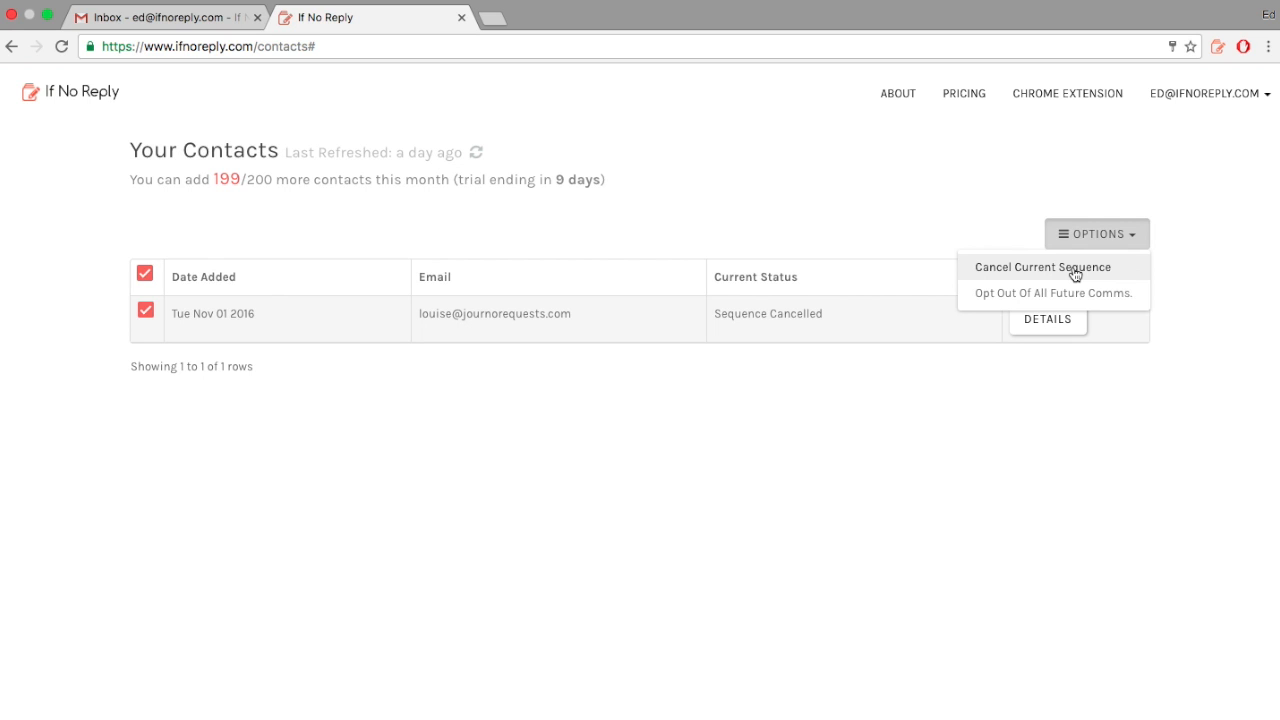
left_click(1134, 238)
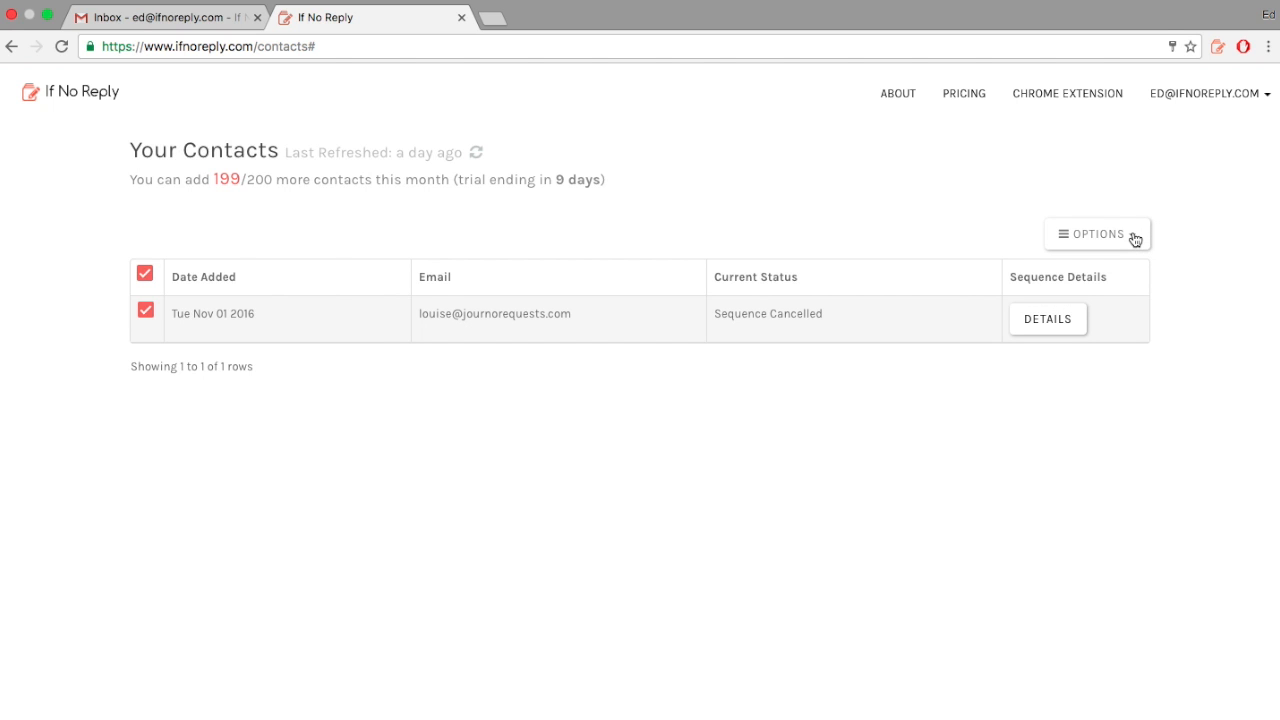
key("ctrl+Tab")
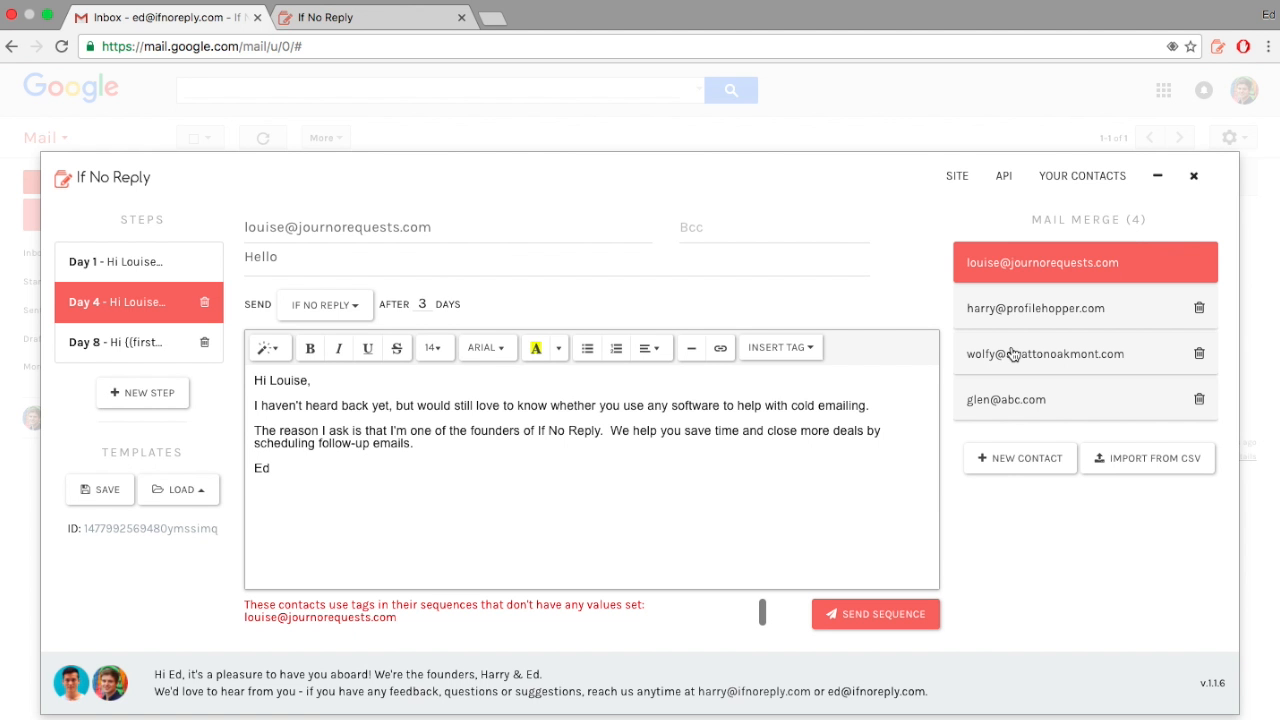